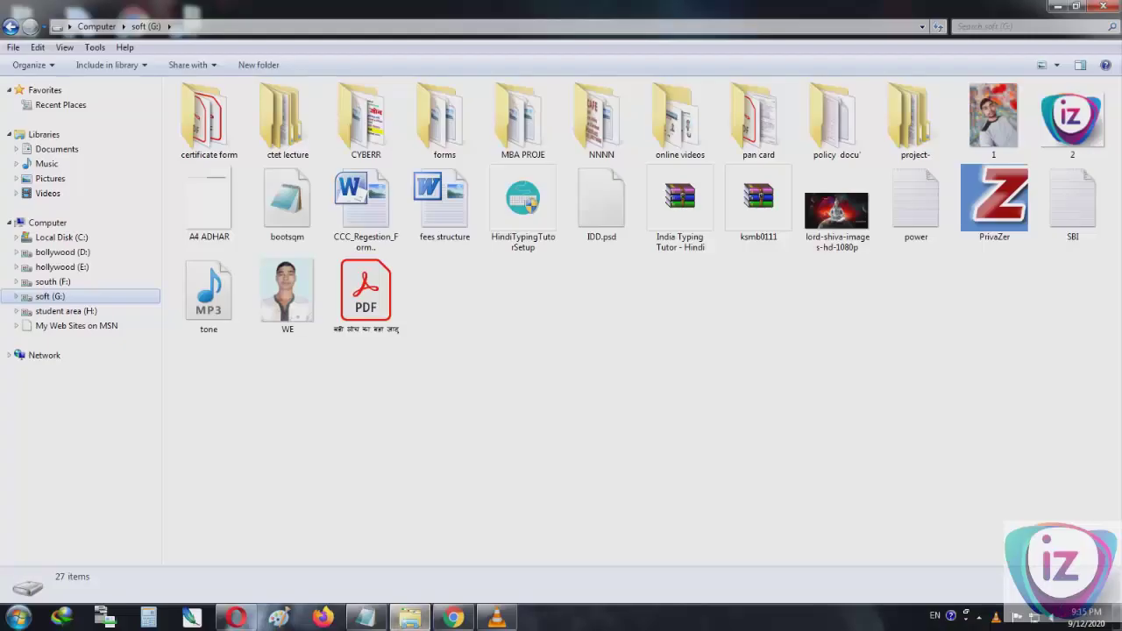
- Open the student area (H:) drive, preview the WhatsApp photo full-size, then close the preview
{"action": "key", "text": "Down"}
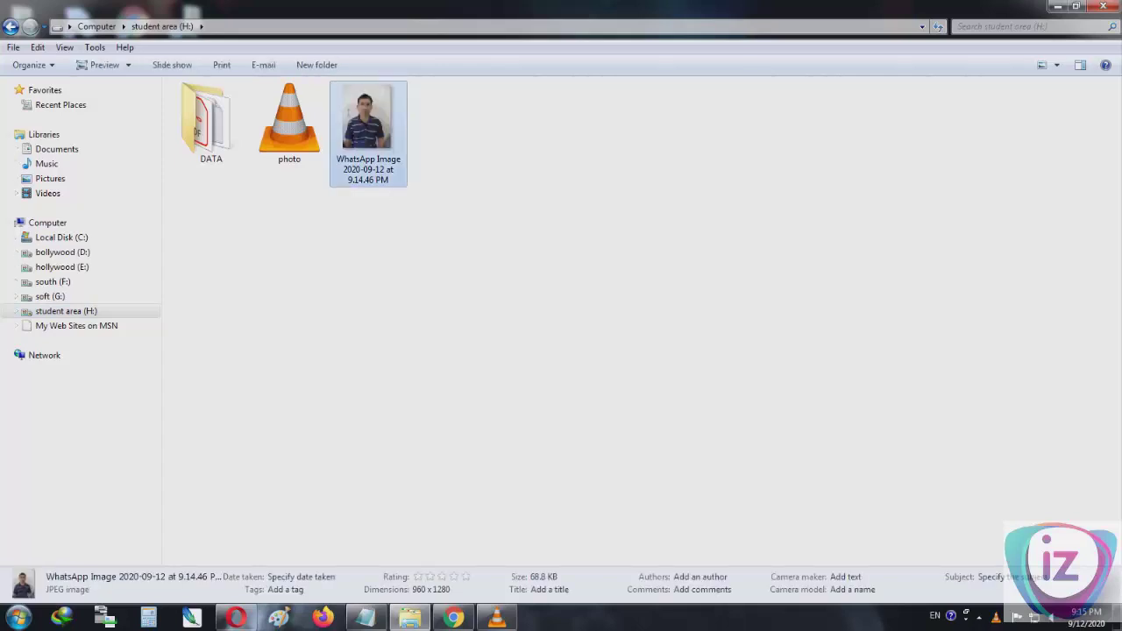
{"action": "key", "text": "Return"}
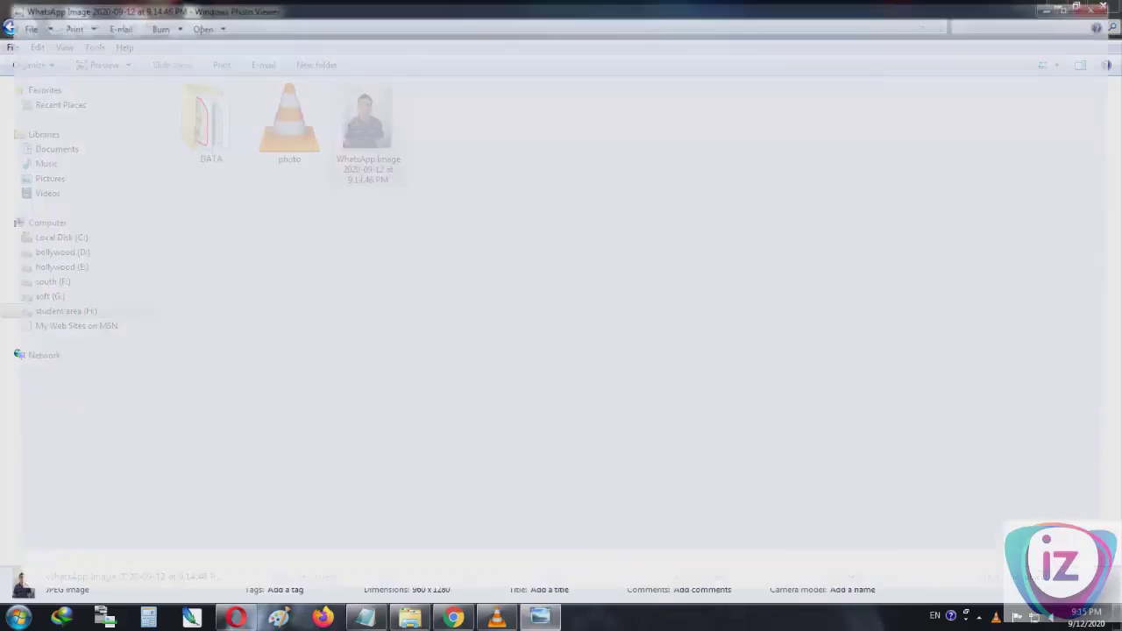
{"action": "key", "text": "alt+F4"}
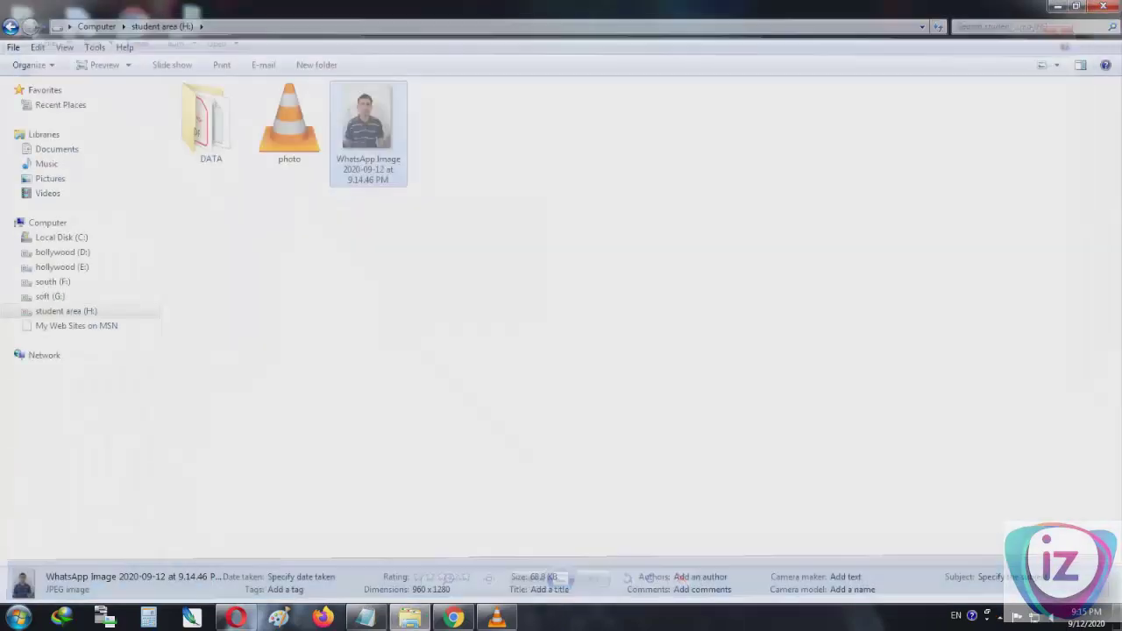
- Open the WhatsApp photo in Paint and save it as a JPEG named 2
{"action": "right_click", "coordinate": [399, 133]}
{"action": "left_click", "coordinate": [411, 174]}
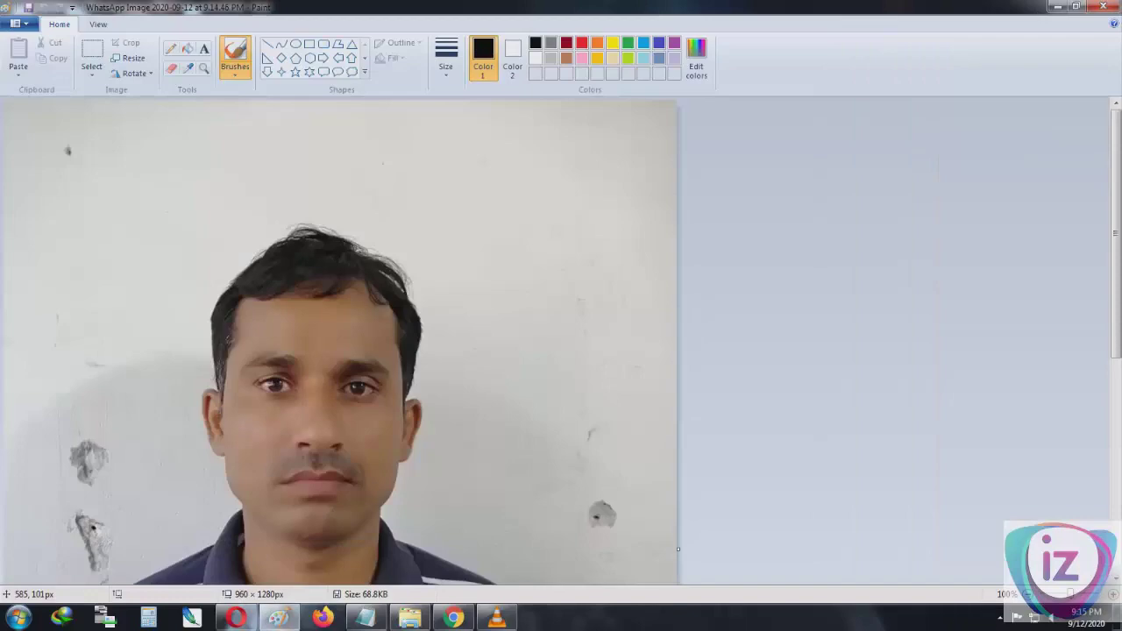
{"action": "key", "text": "F12"}
{"action": "type", "text": "2"}
{"action": "key", "text": "Return"}
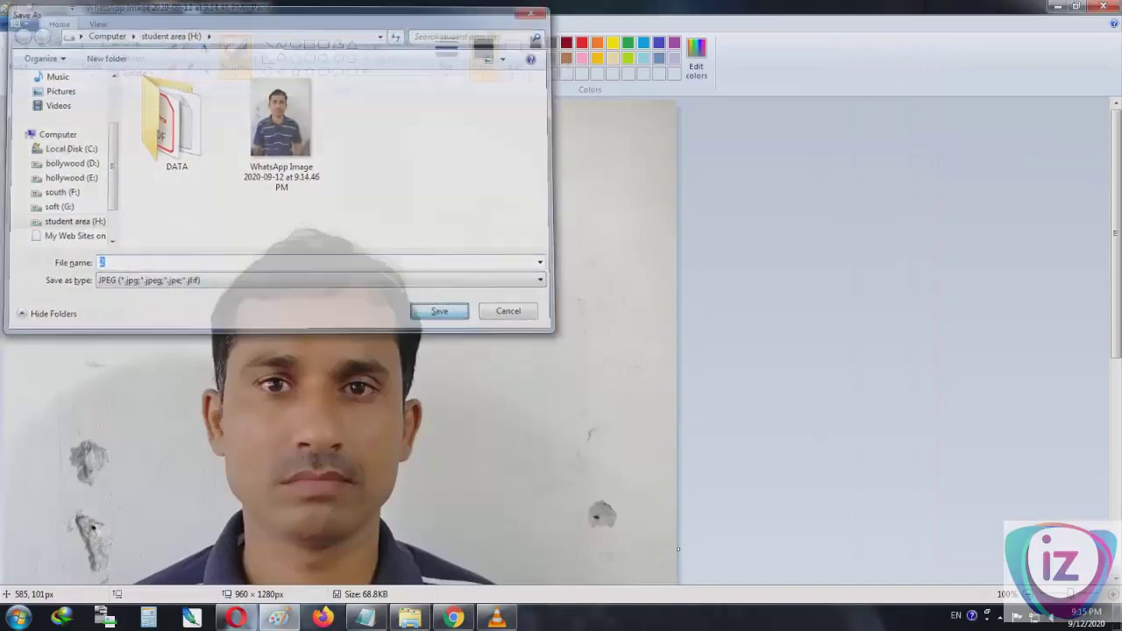
- Close Paint and delete the original WhatsApp photo to the Recycle Bin
{"action": "key", "text": "alt+F4"}
{"action": "key", "text": "Delete"}
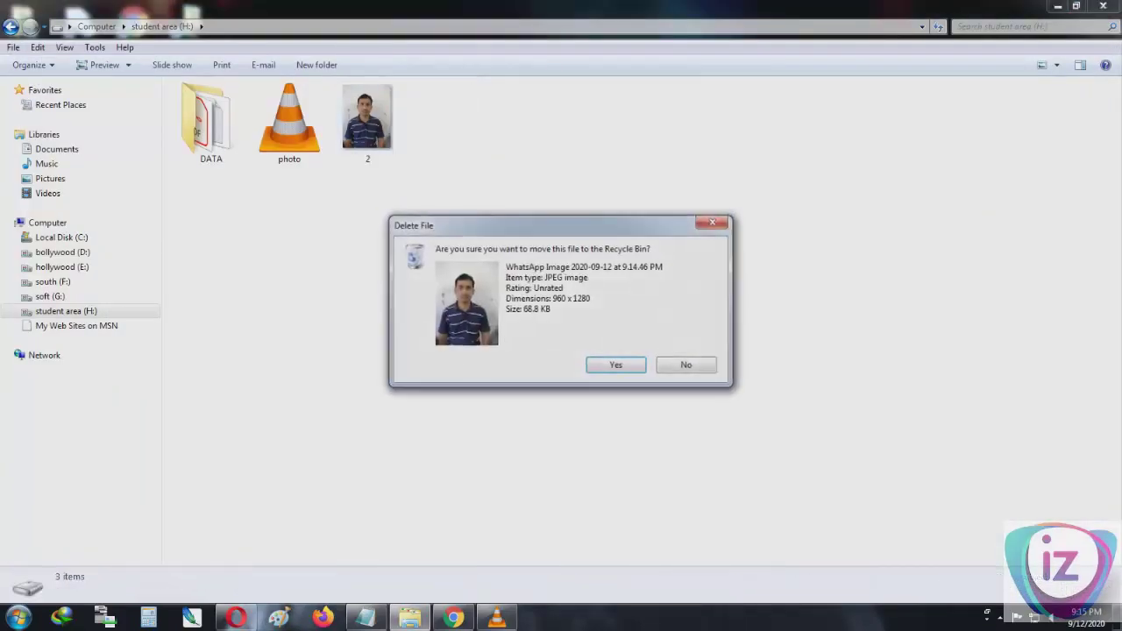
{"action": "key", "text": "Return"}
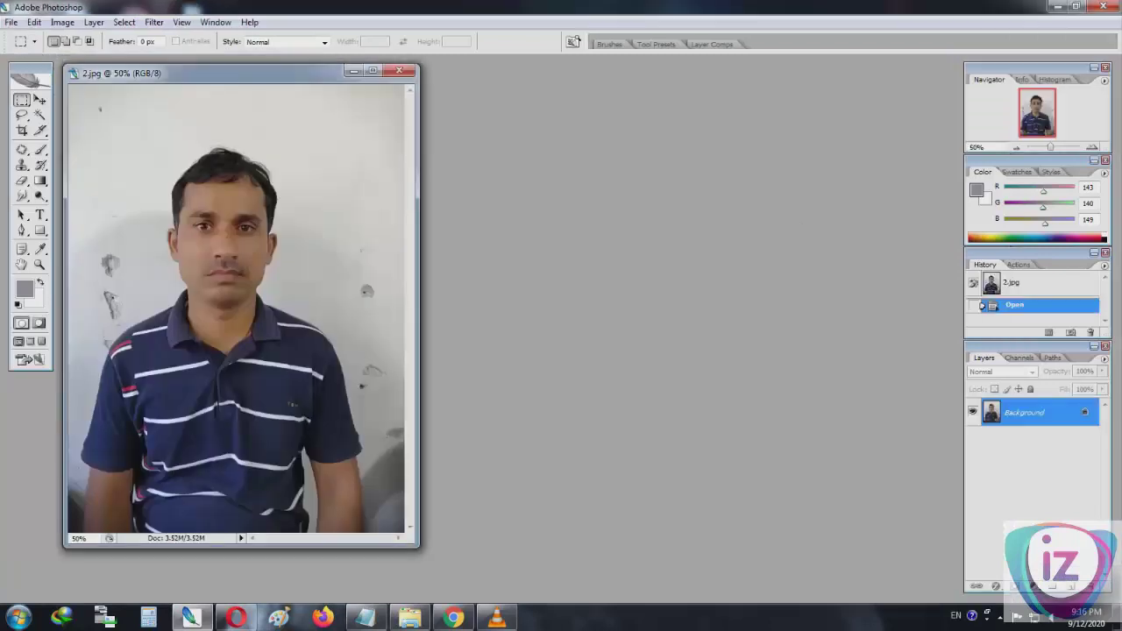
- Skip product registration, dismiss the updater error, and nudge the photo window right
{"action": "left_click", "coordinate": [486, 445]}
{"action": "key", "text": "Return"}
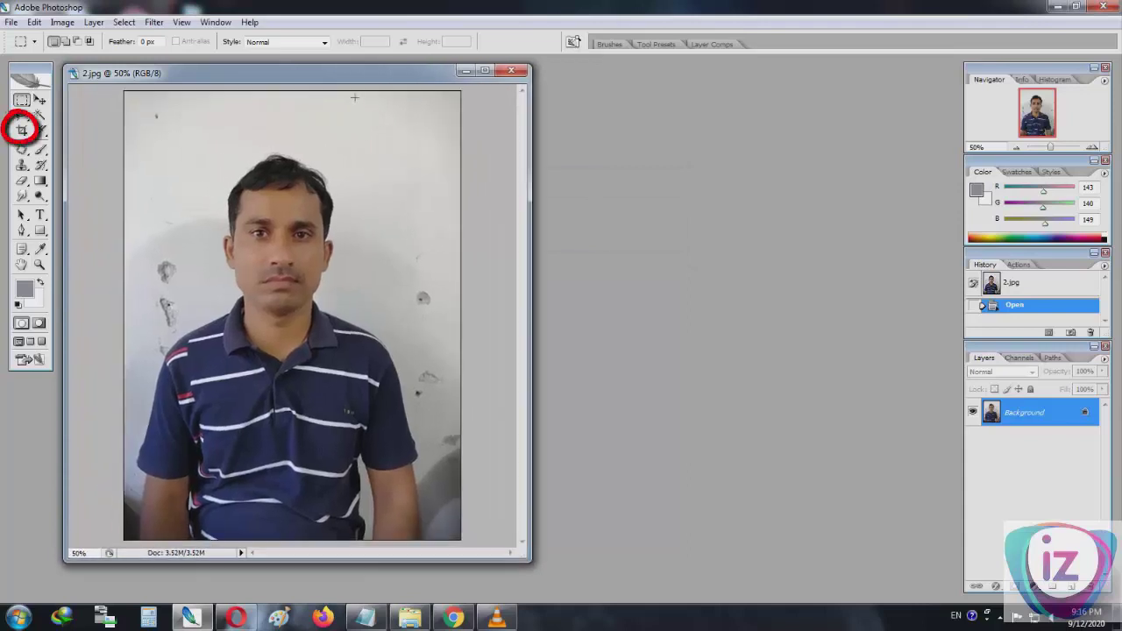
{"action": "left_click_drag", "start_coordinate": [333, 73], "coordinate": [353, 71]}
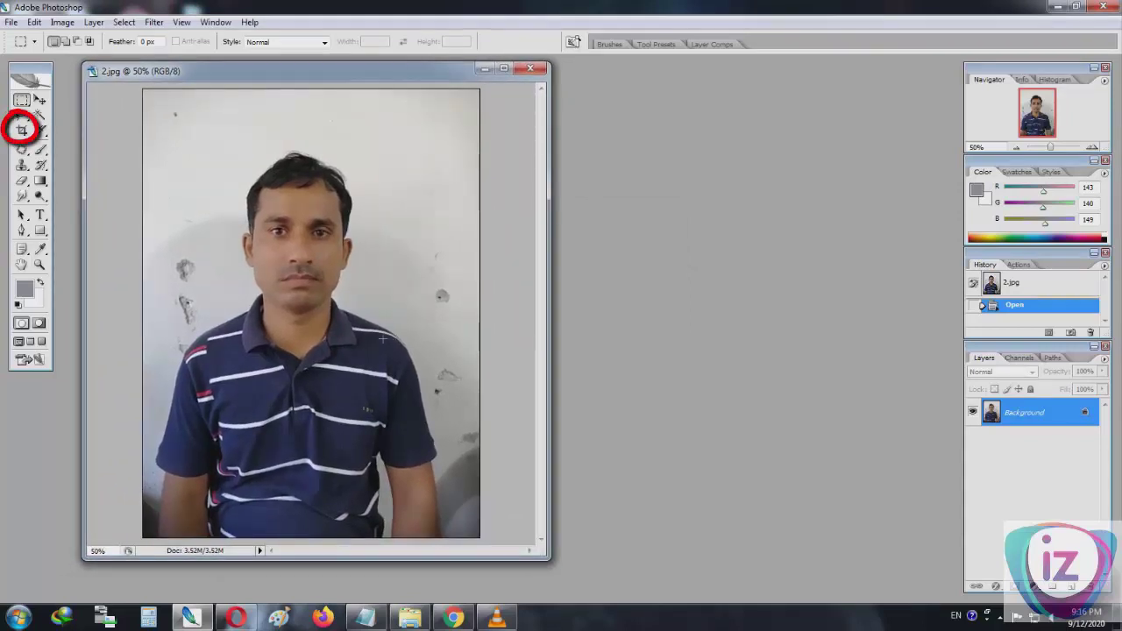
- Crop the photo to a head-and-shoulders portrait of the man
{"action": "left_click", "coordinate": [22, 130]}
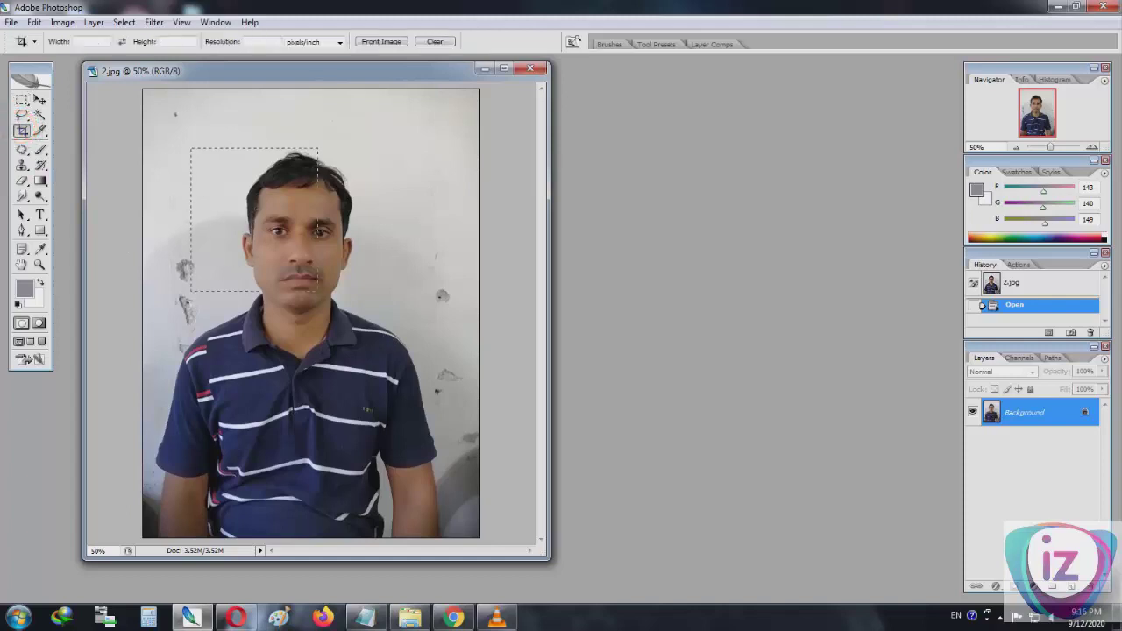
{"action": "left_click_drag", "start_coordinate": [403, 424], "coordinate": [409, 427]}
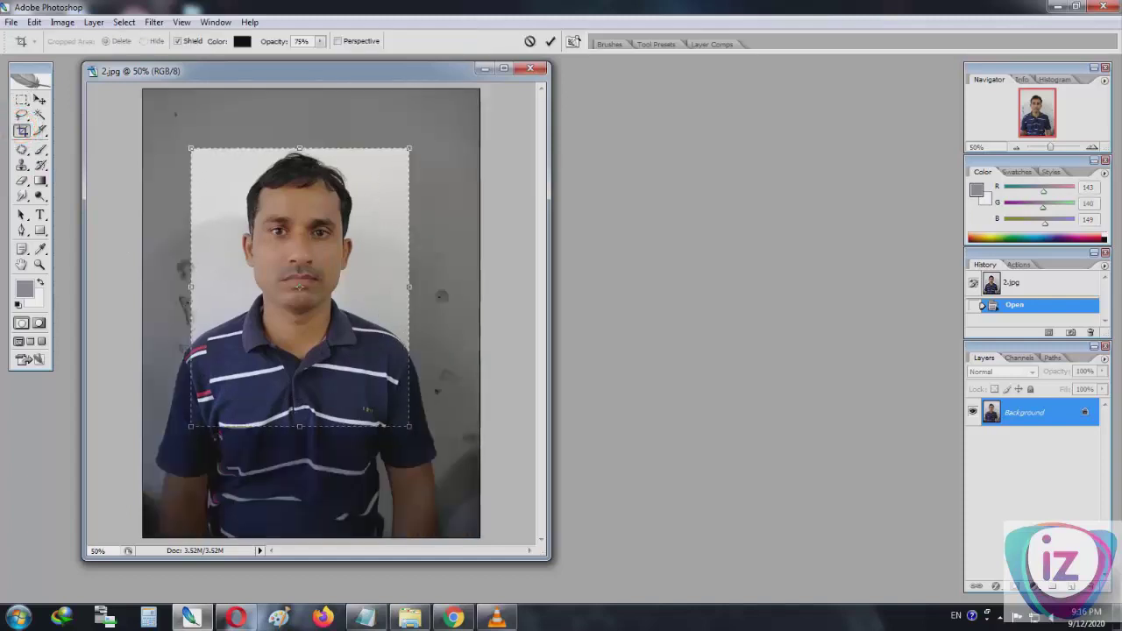
{"action": "left_click_drag", "start_coordinate": [300, 286], "coordinate": [295, 279]}
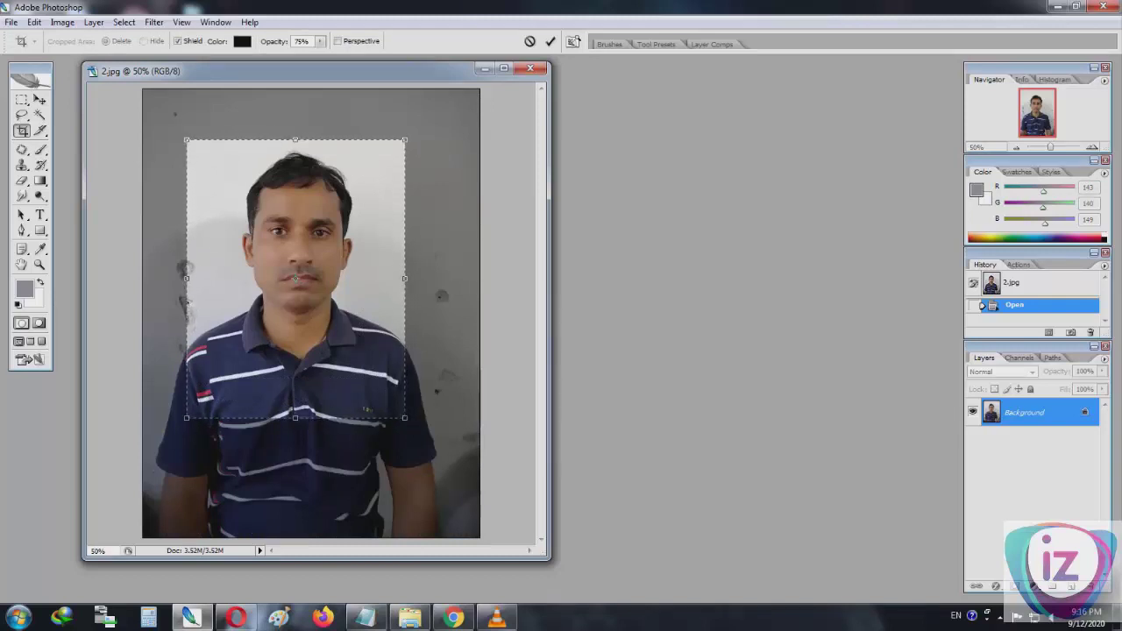
{"action": "left_click_drag", "start_coordinate": [406, 279], "coordinate": [410, 278]}
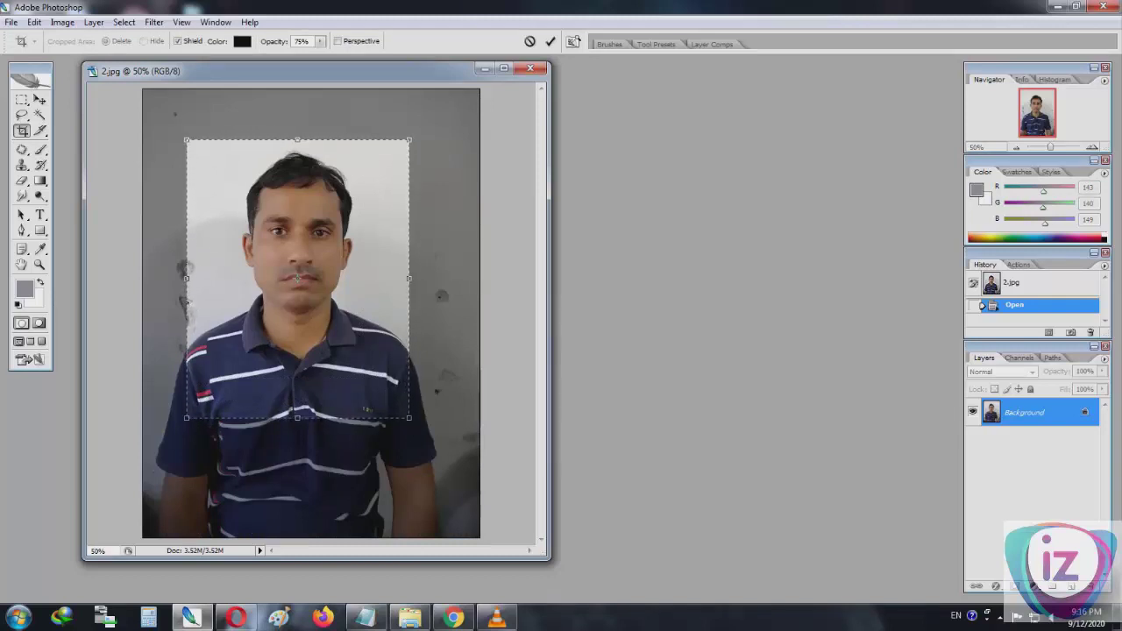
{"action": "key", "text": "Return"}
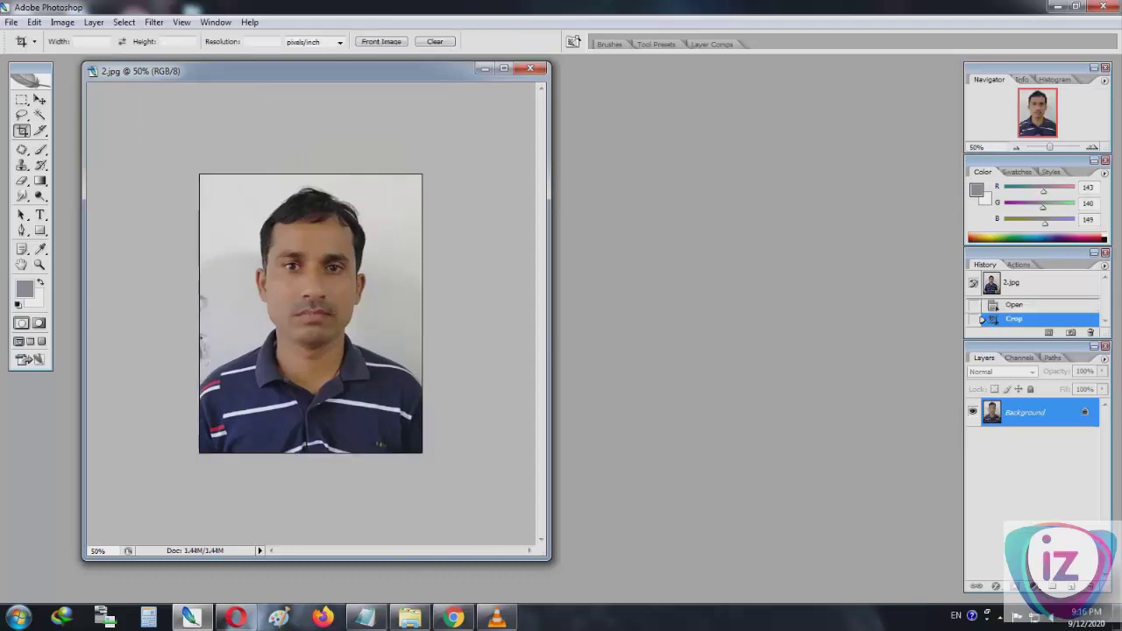
- Apply Levels using the grey wall as white point and midtone gamma 1.27
{"action": "key", "text": "ctrl+l"}
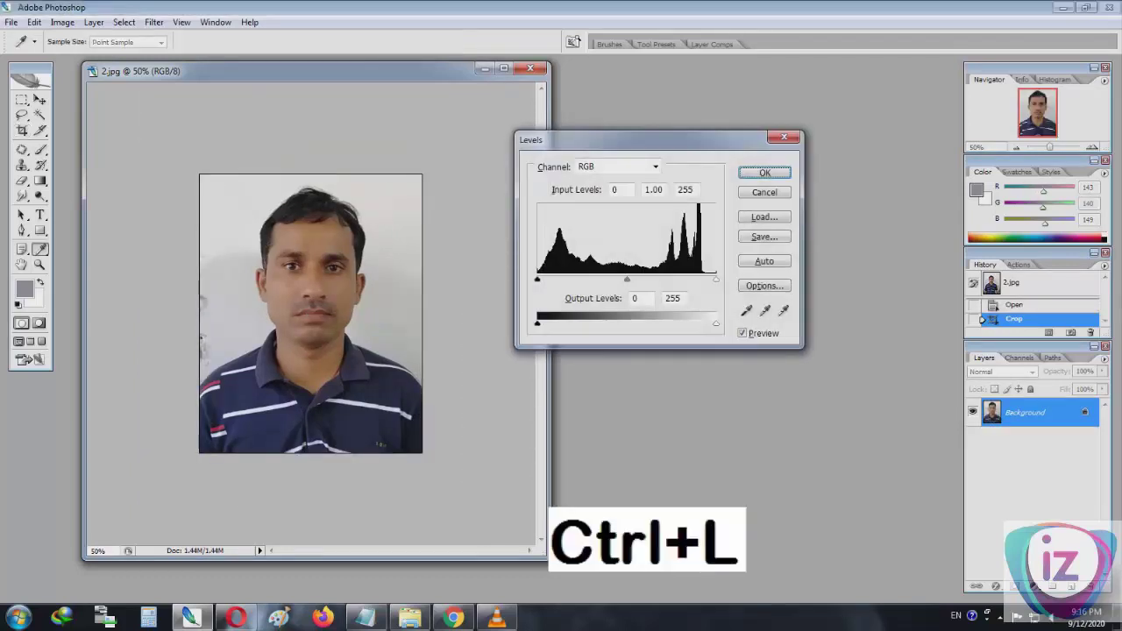
{"action": "left_click_drag", "start_coordinate": [613, 139], "coordinate": [622, 139]}
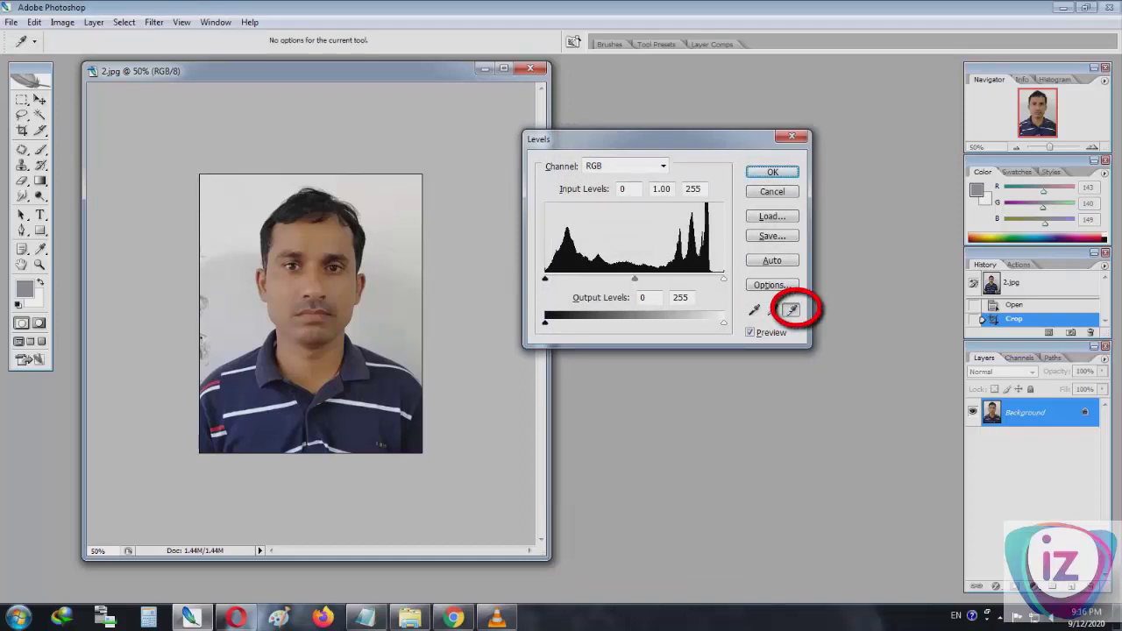
{"action": "left_click", "coordinate": [228, 219]}
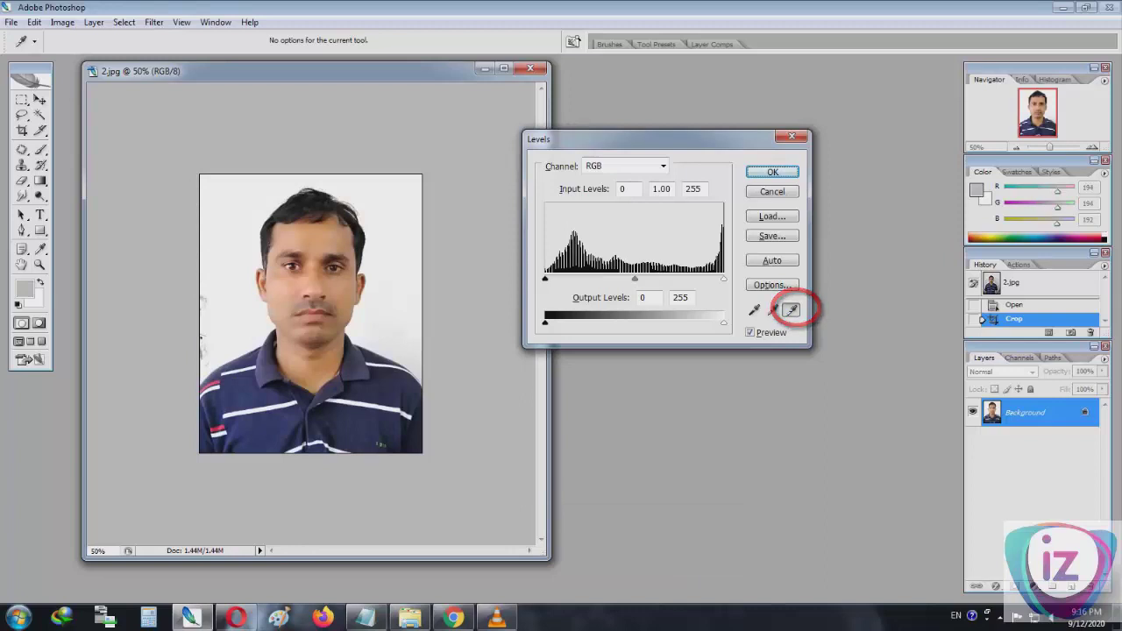
{"action": "left_click_drag", "start_coordinate": [635, 279], "coordinate": [619, 278]}
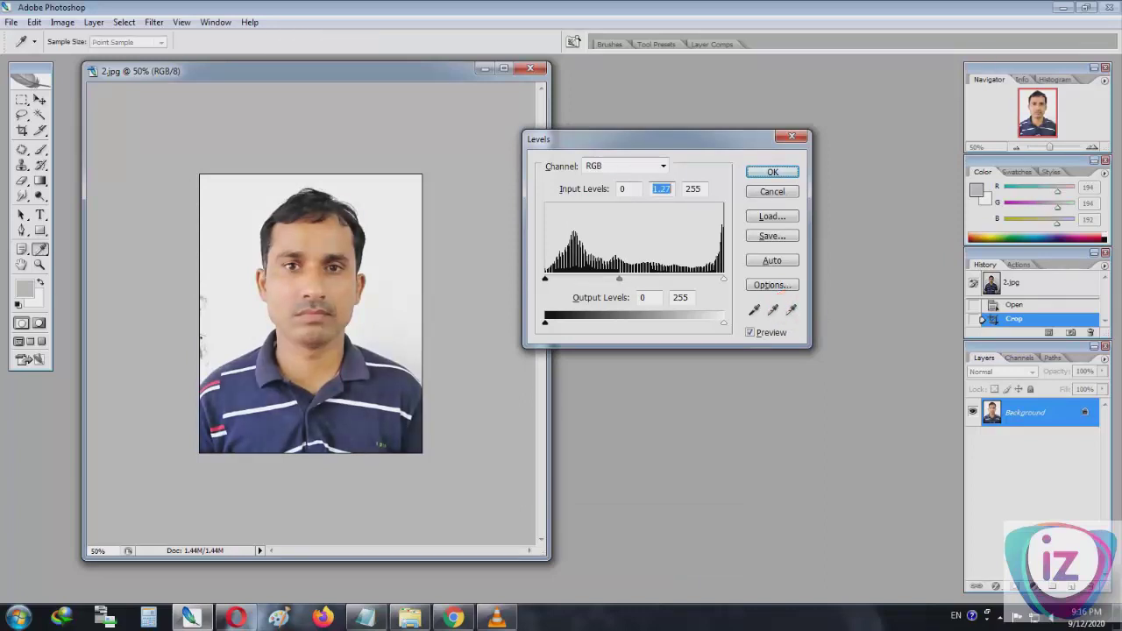
{"action": "key", "text": "Return"}
- Apply a default Curves adjustment and save the photo as JPEG
{"action": "key", "text": "ctrl+m"}
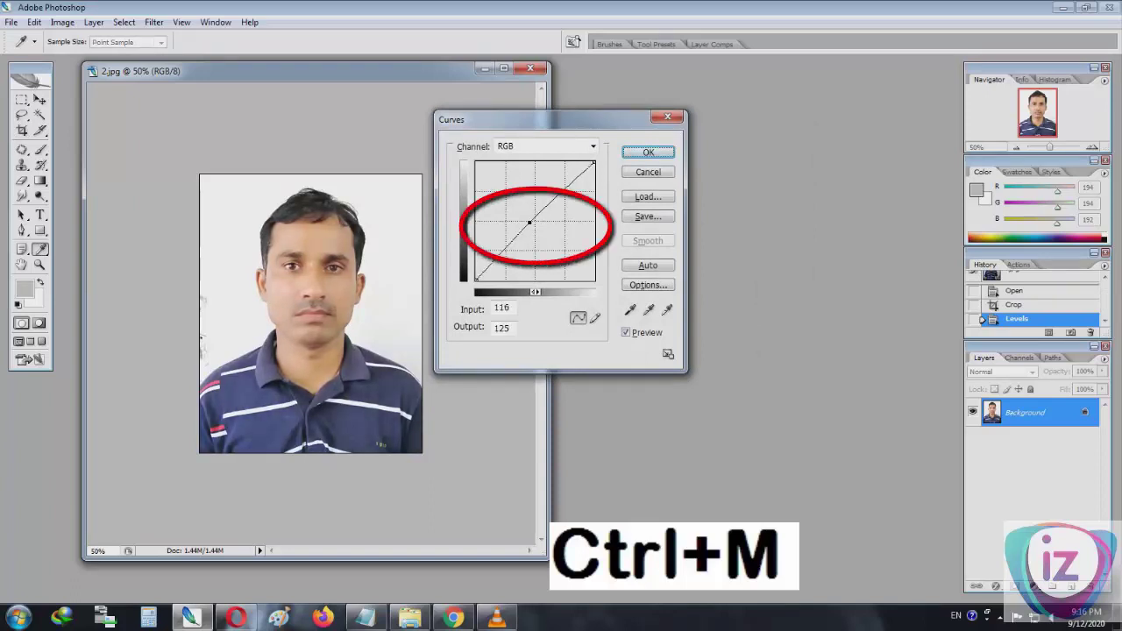
{"action": "key", "text": "Return"}
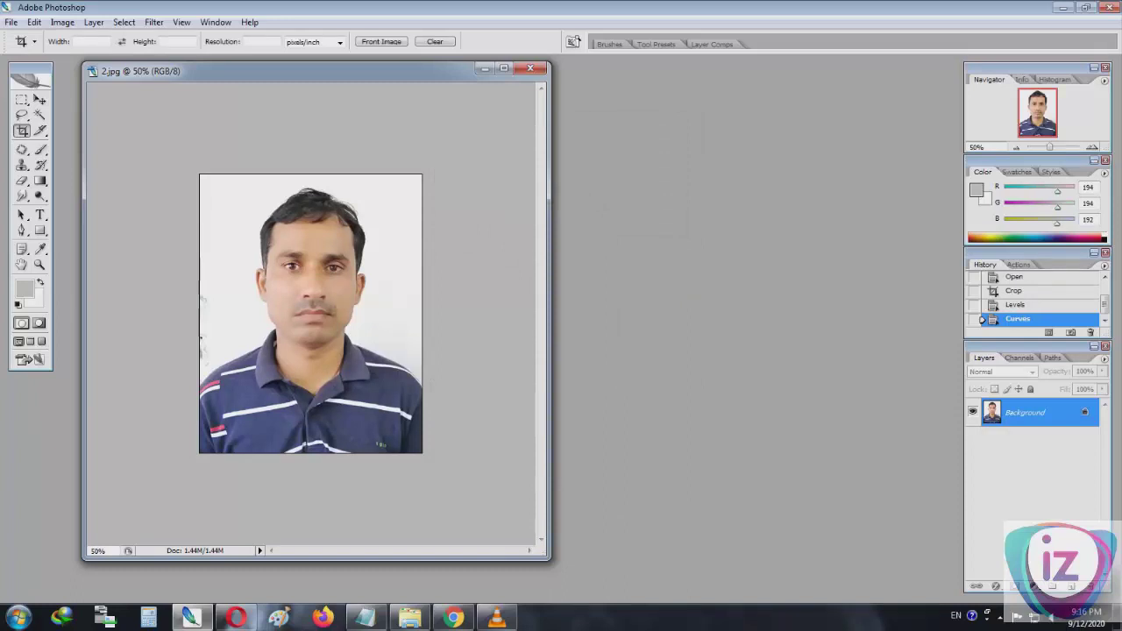
{"action": "key", "text": "ctrl+s"}
{"action": "key", "text": "Return"}
- Patch out the dark wall mark along the portrait's left edge with the Patch tool
{"action": "left_click", "coordinate": [22, 149]}
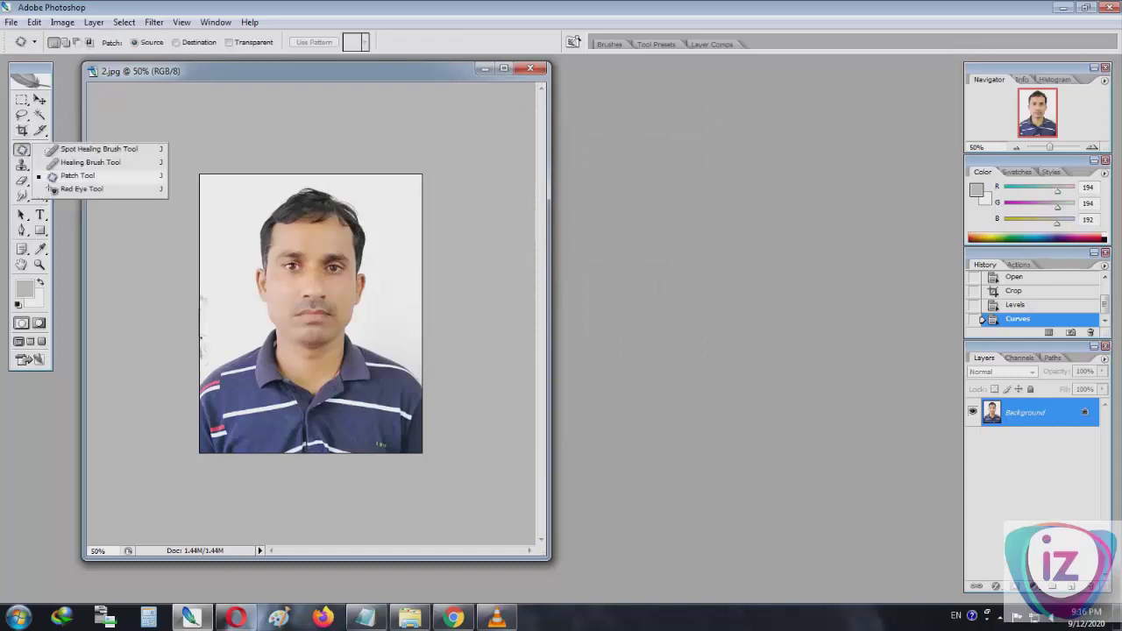
{"action": "left_click", "coordinate": [78, 175]}
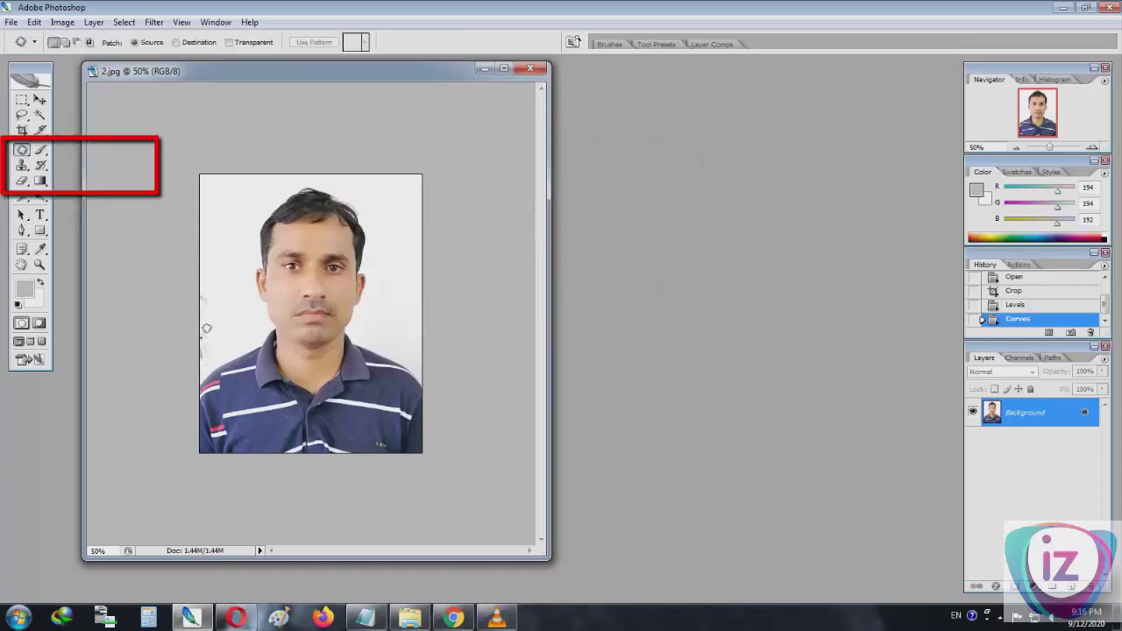
{"action": "mouse_move", "coordinate": [199, 352]}
{"action": "left_mouse_down"}
{"action": "mouse_move", "coordinate": [226, 317]}
{"action": "mouse_move", "coordinate": [206, 283]}
{"action": "left_mouse_up"}
{"action": "key", "text": "ctrl+d"}
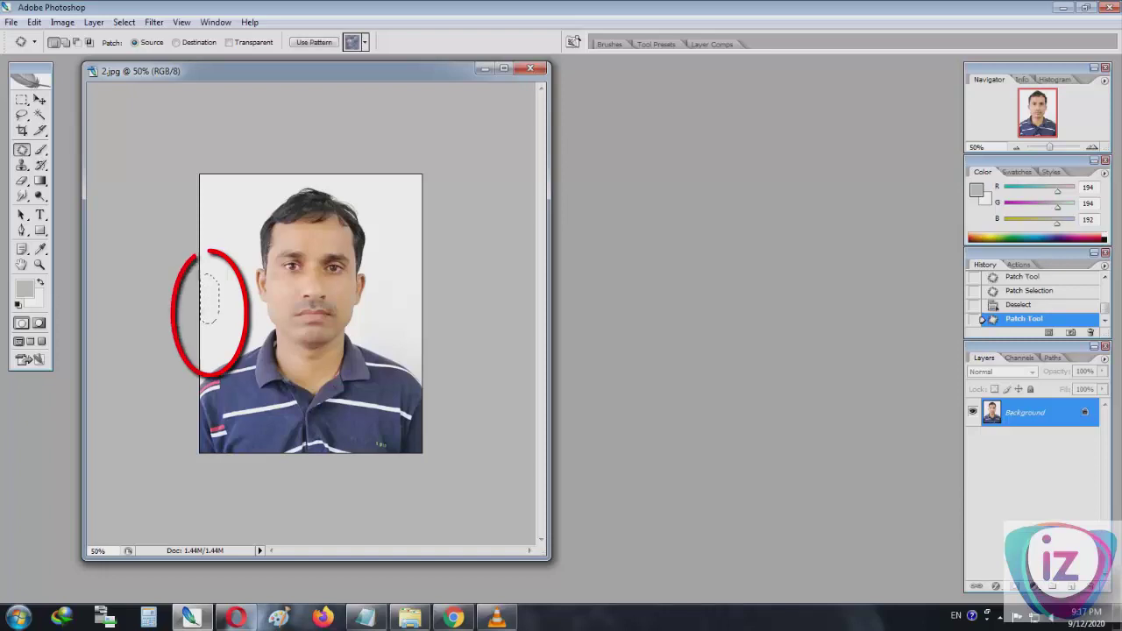
{"action": "key", "text": "ctrl+d"}
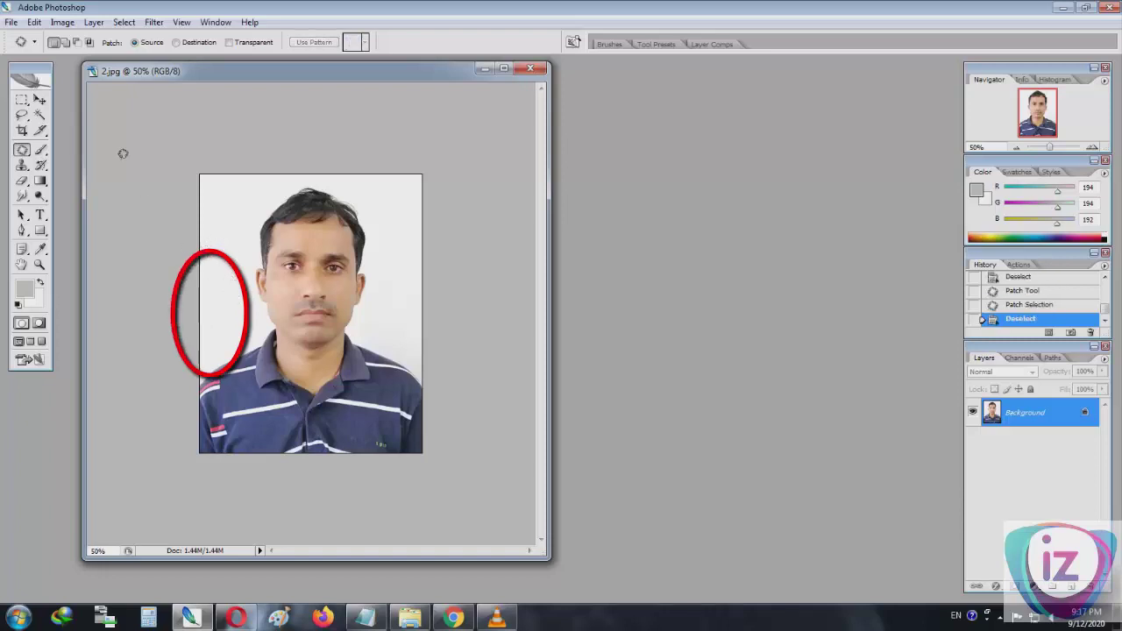
{"action": "left_click", "coordinate": [33, 22]}
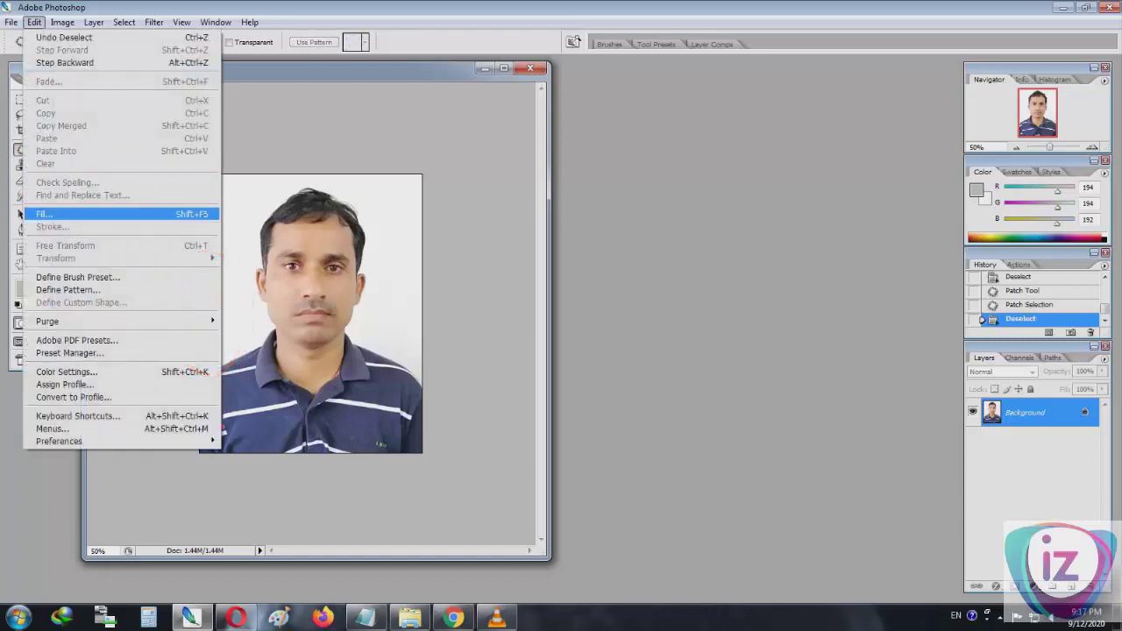
{"action": "left_click", "coordinate": [231, 195]}
- Select the whole photo and pick bright red as the Edit > Stroke colour
{"action": "key", "text": "m"}
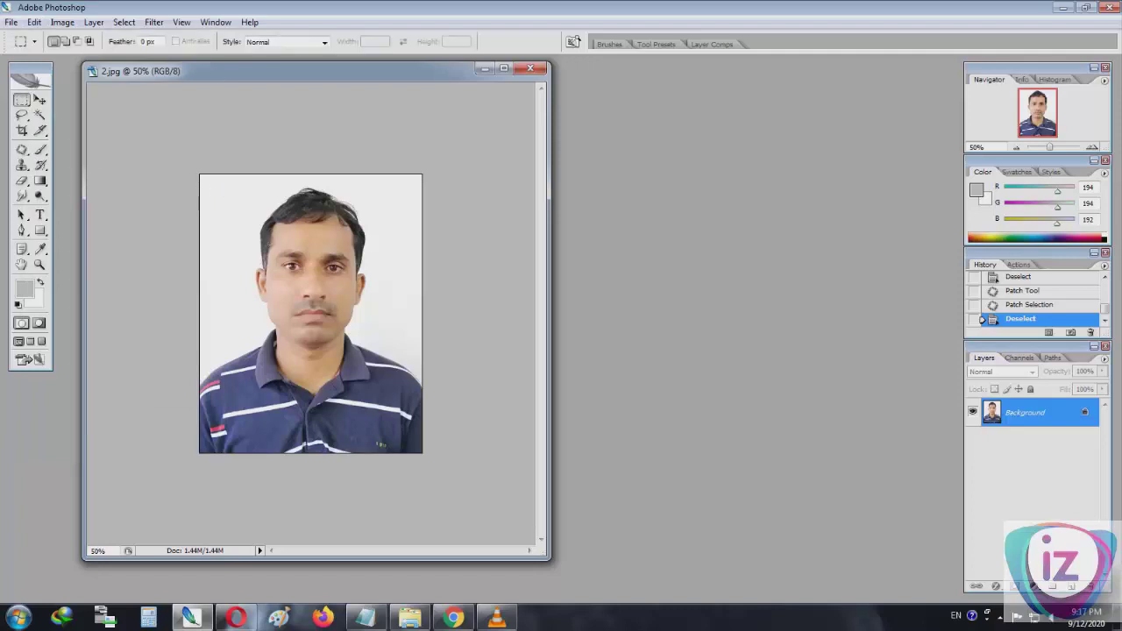
{"action": "key", "text": "ctrl+a"}
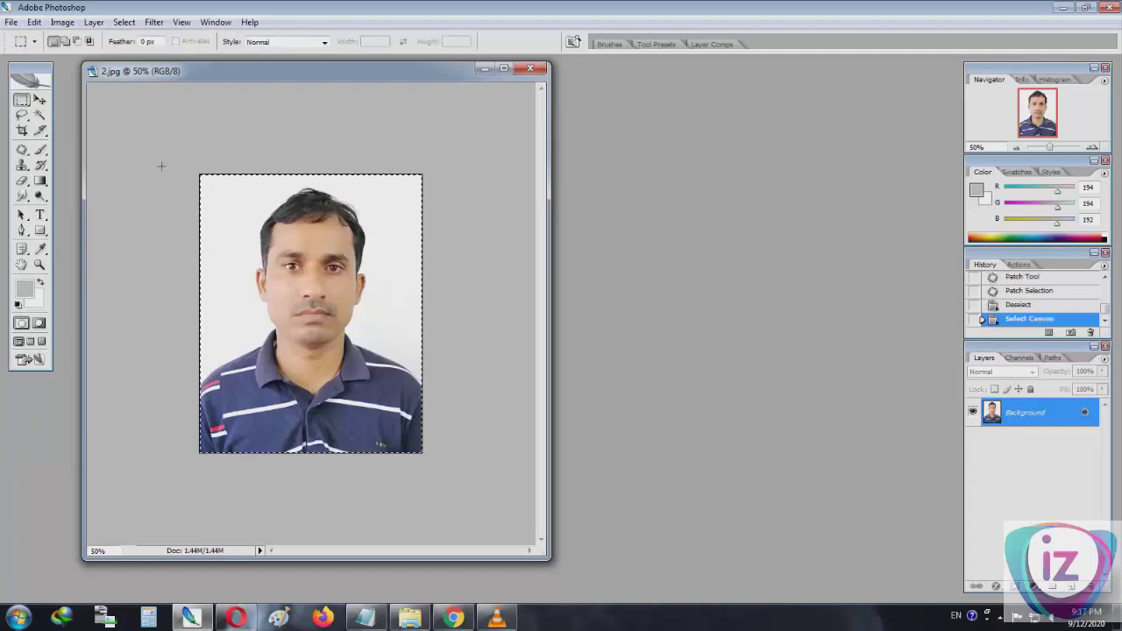
{"action": "left_click", "coordinate": [34, 22]}
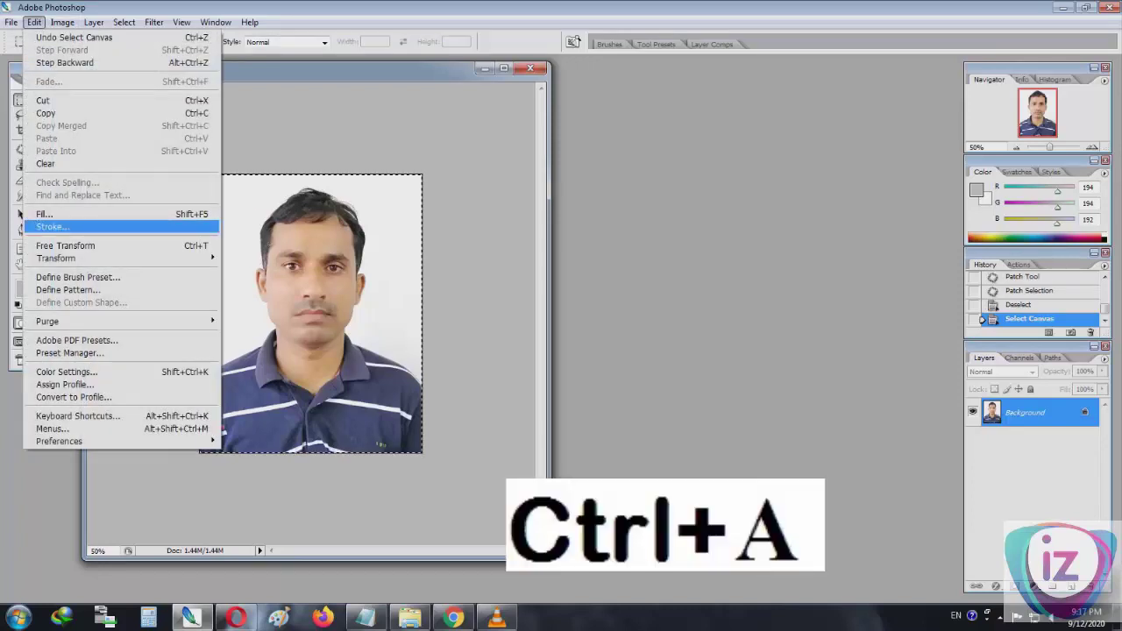
{"action": "left_click", "coordinate": [105, 226]}
{"action": "left_click", "coordinate": [515, 198]}
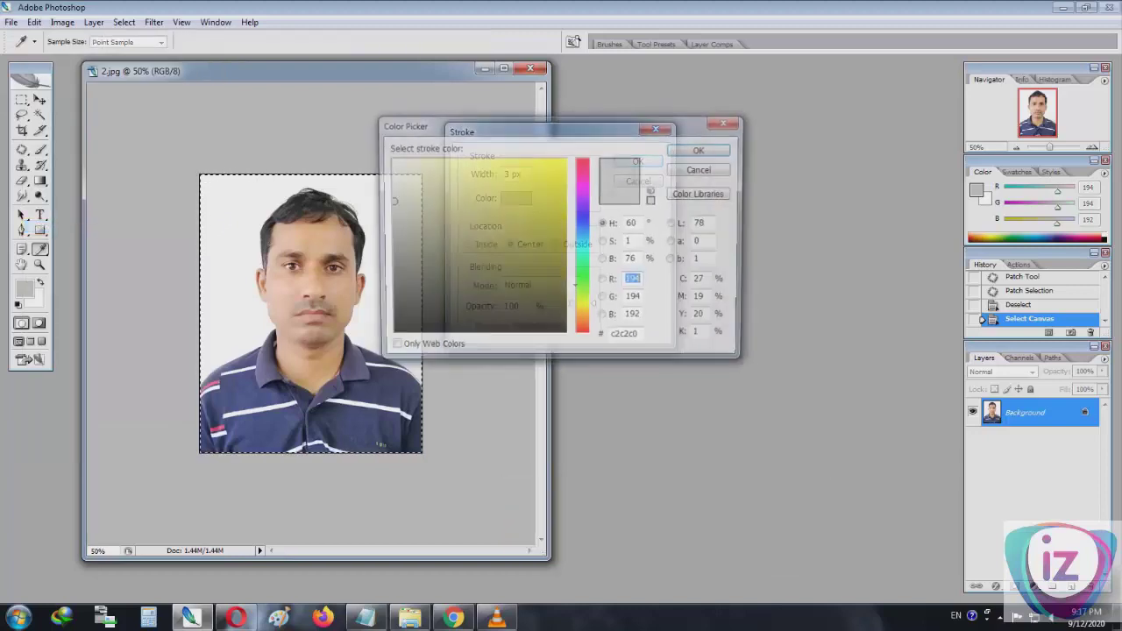
{"action": "left_click", "coordinate": [583, 161]}
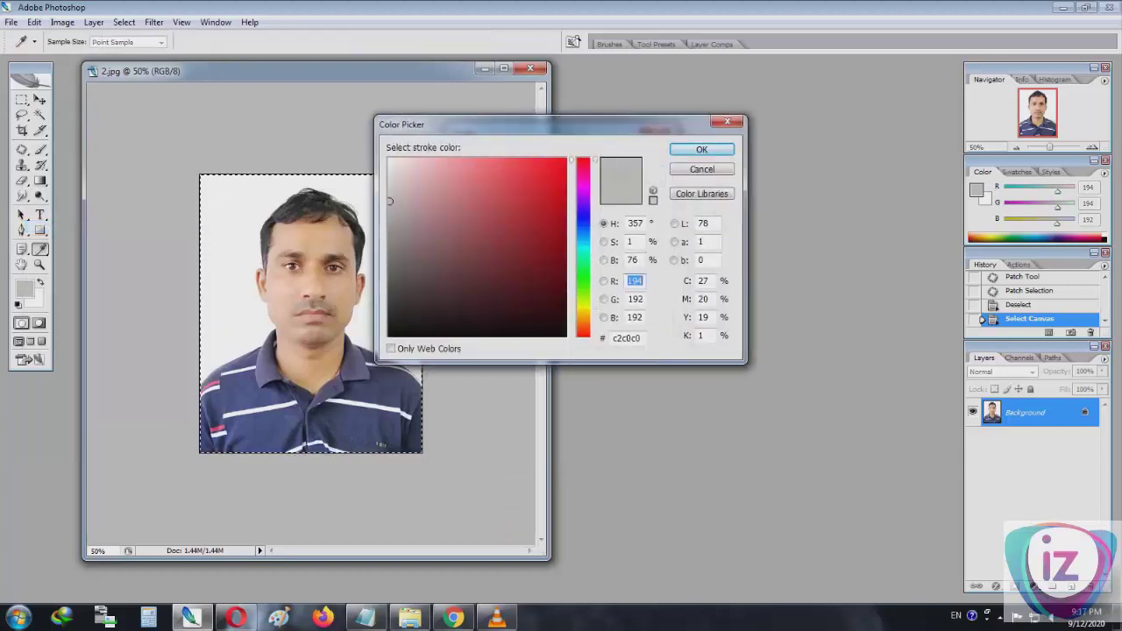
{"action": "left_click", "coordinate": [566, 162]}
{"action": "key", "text": "Return"}
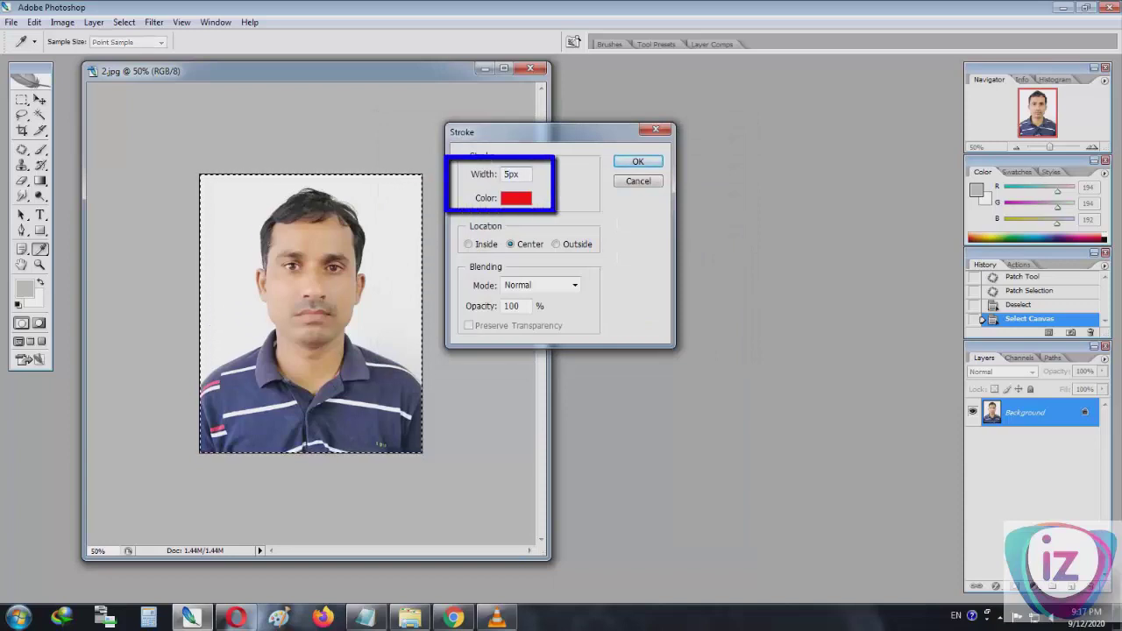
- Apply the 5 px red stroke around the photo and deselect
{"action": "key", "text": "Return"}
{"action": "key", "text": "m"}
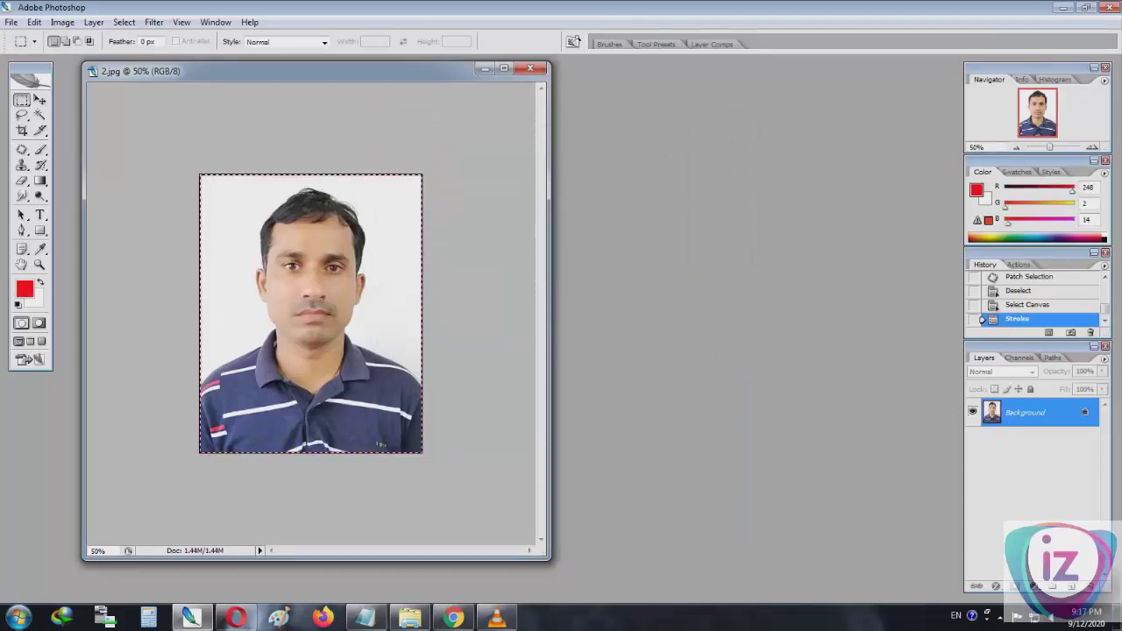
{"action": "left_click", "coordinate": [424, 282]}
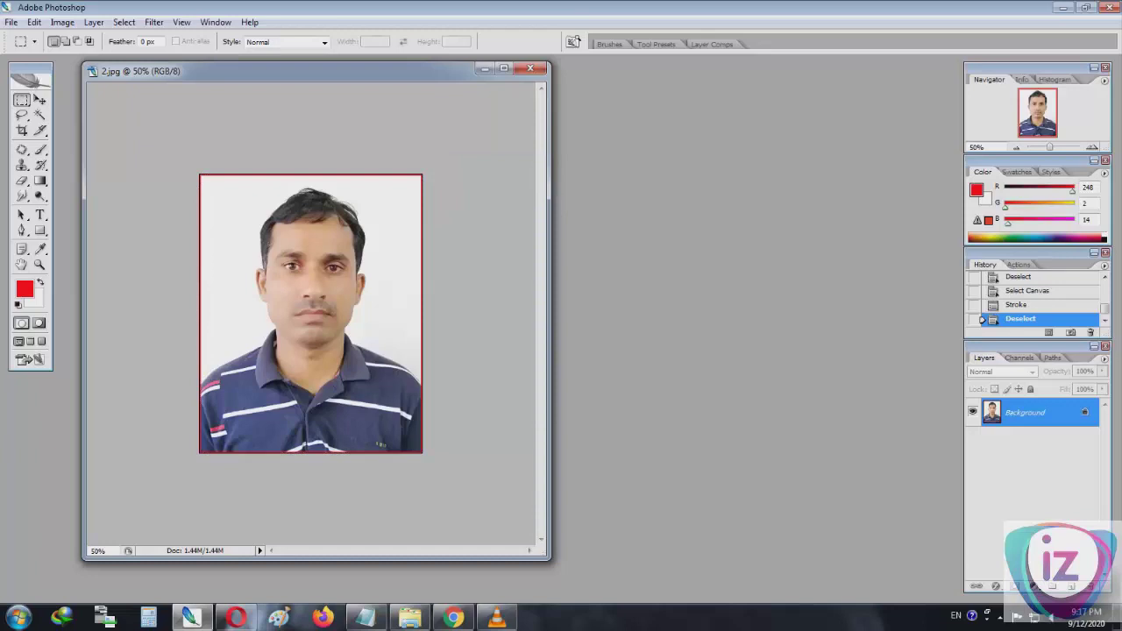
{"action": "key", "text": "ctrl+n"}
- Create a 4 x 6 preset document and enlarge its Untitled-1 window beside the photo
{"action": "mouse_move", "coordinate": [526, 134]}
{"action": "left_mouse_down"}
{"action": "mouse_move", "coordinate": [733, 136]}
{"action": "mouse_move", "coordinate": [701, 110]}
{"action": "left_mouse_up"}
{"action": "left_click", "coordinate": [775, 154]}
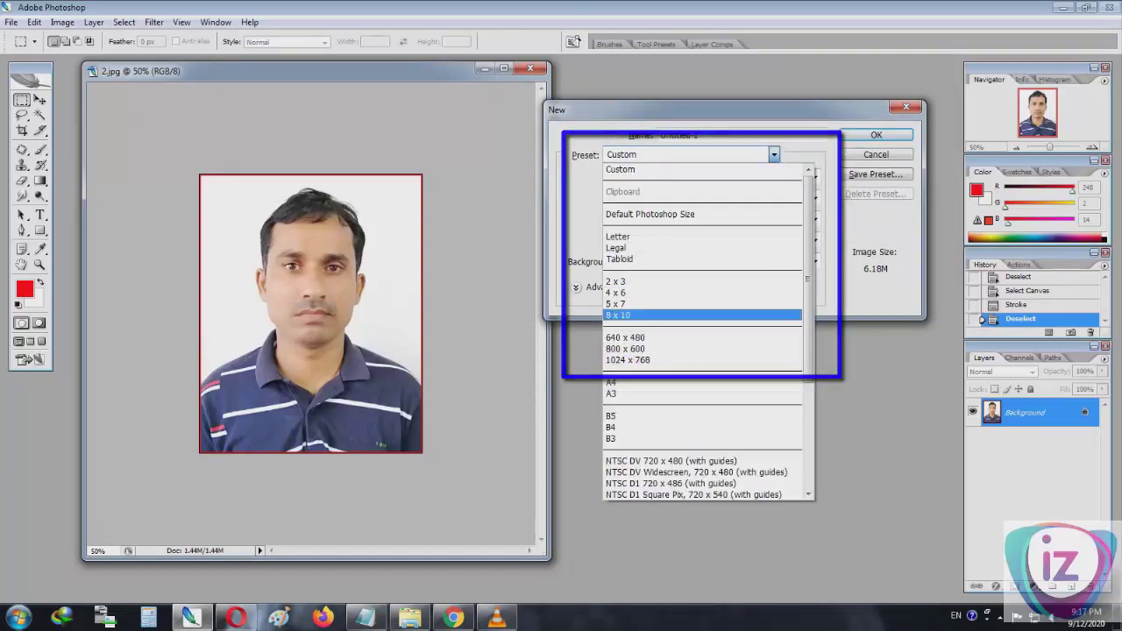
{"action": "left_click", "coordinate": [615, 292]}
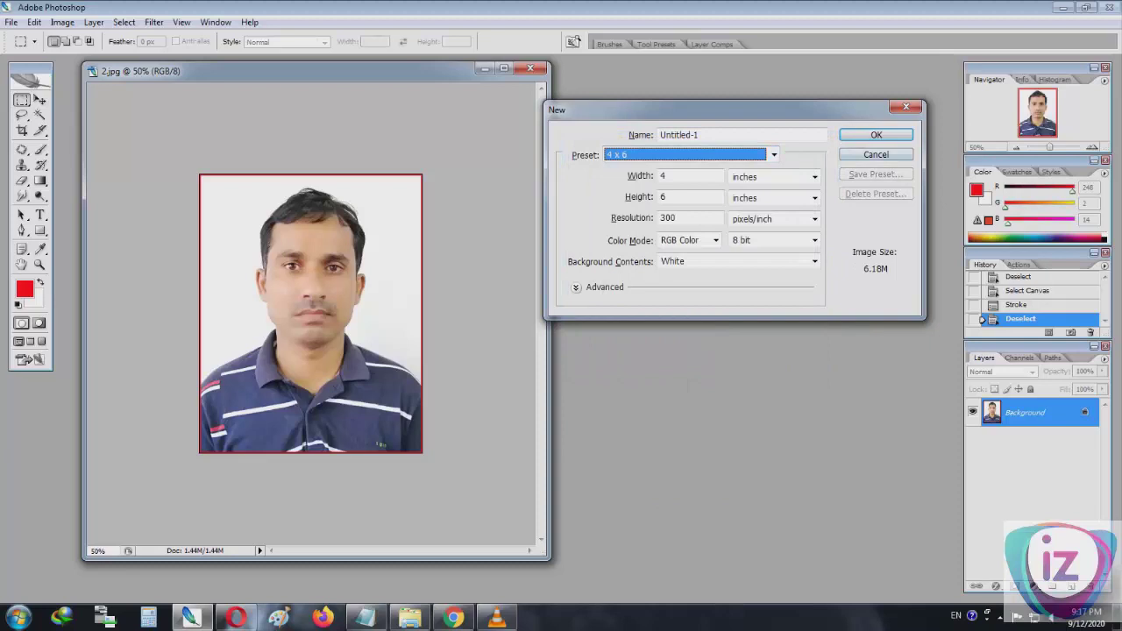
{"action": "left_click", "coordinate": [876, 134]}
{"action": "left_click_drag", "start_coordinate": [256, 71], "coordinate": [751, 83]}
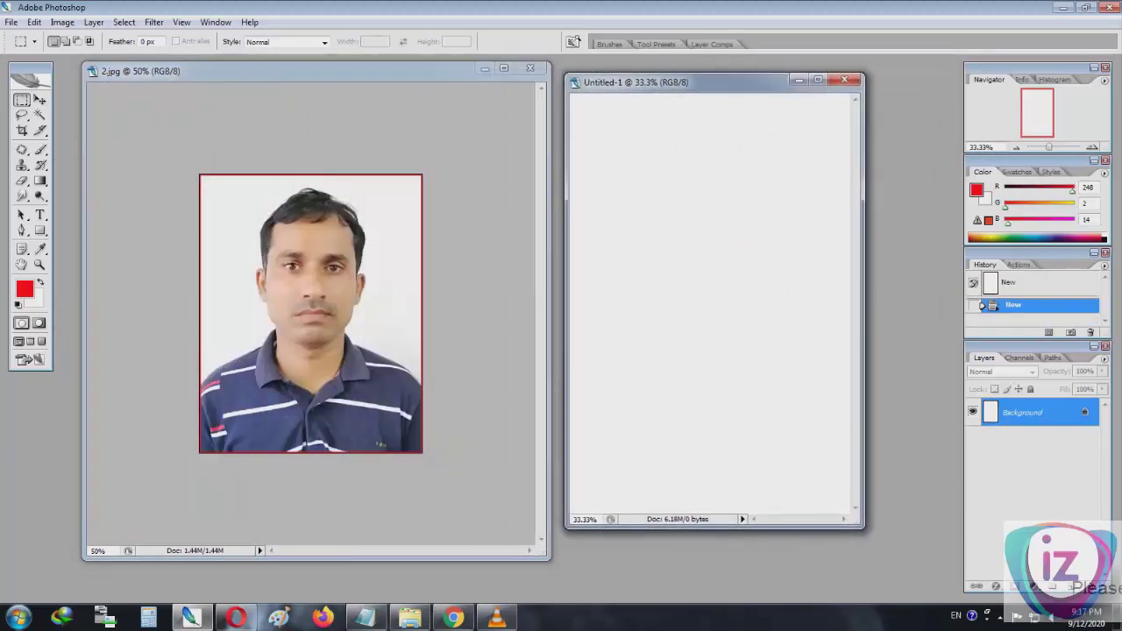
{"action": "left_click_drag", "start_coordinate": [863, 527], "coordinate": [959, 578]}
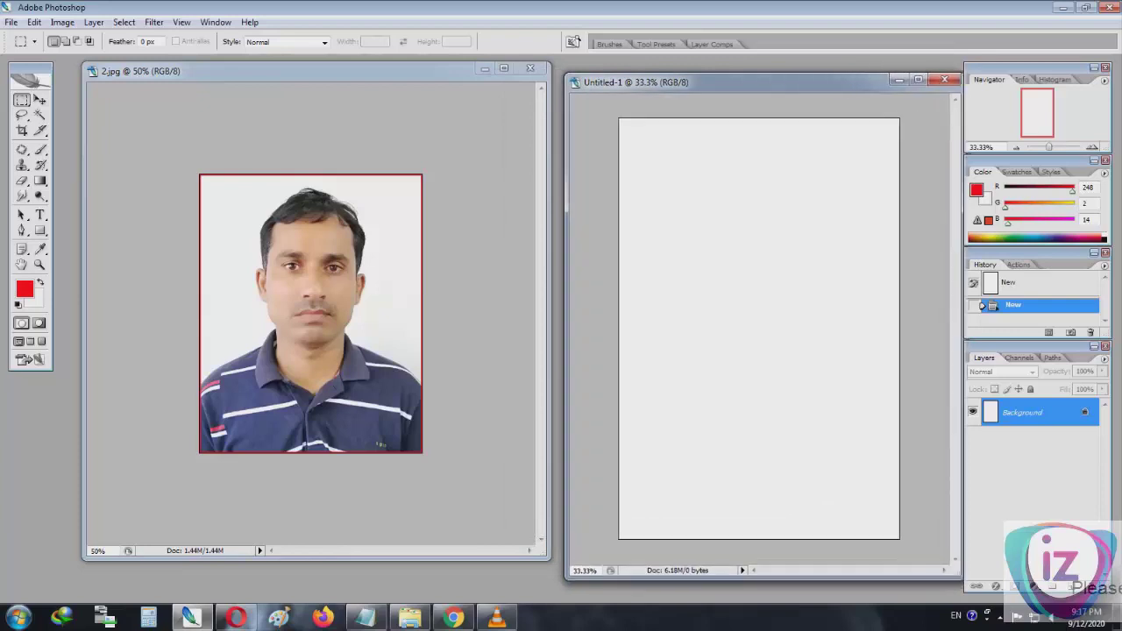
- Copy the bordered photo onto the Untitled-1 sheet with the Move tool
{"action": "key", "text": "ctrl+Tab"}
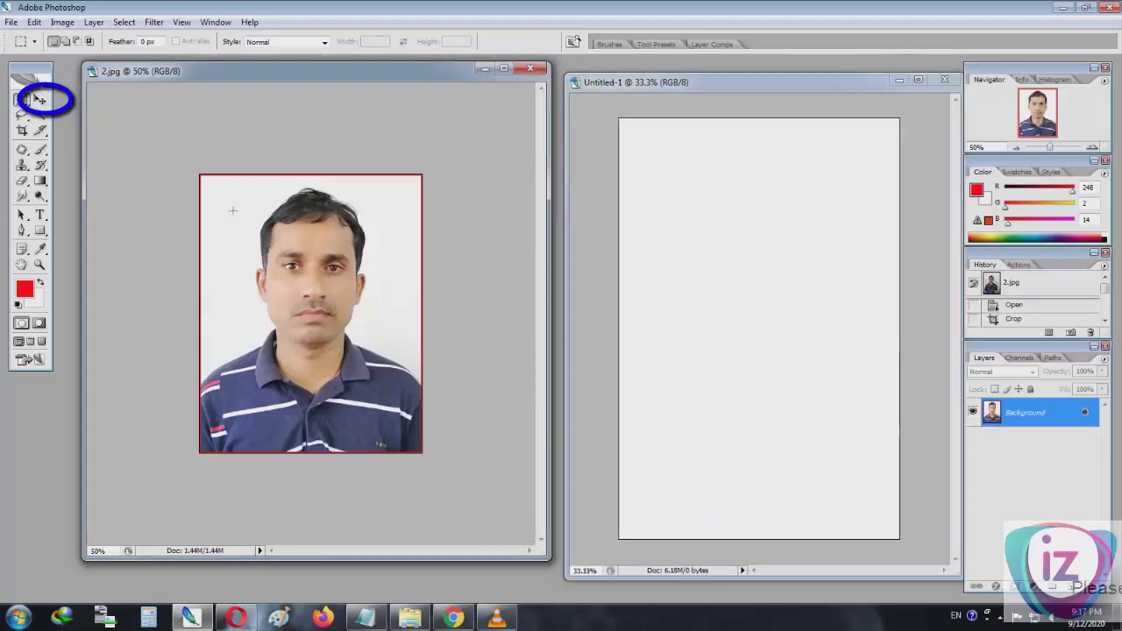
{"action": "left_click", "coordinate": [40, 100]}
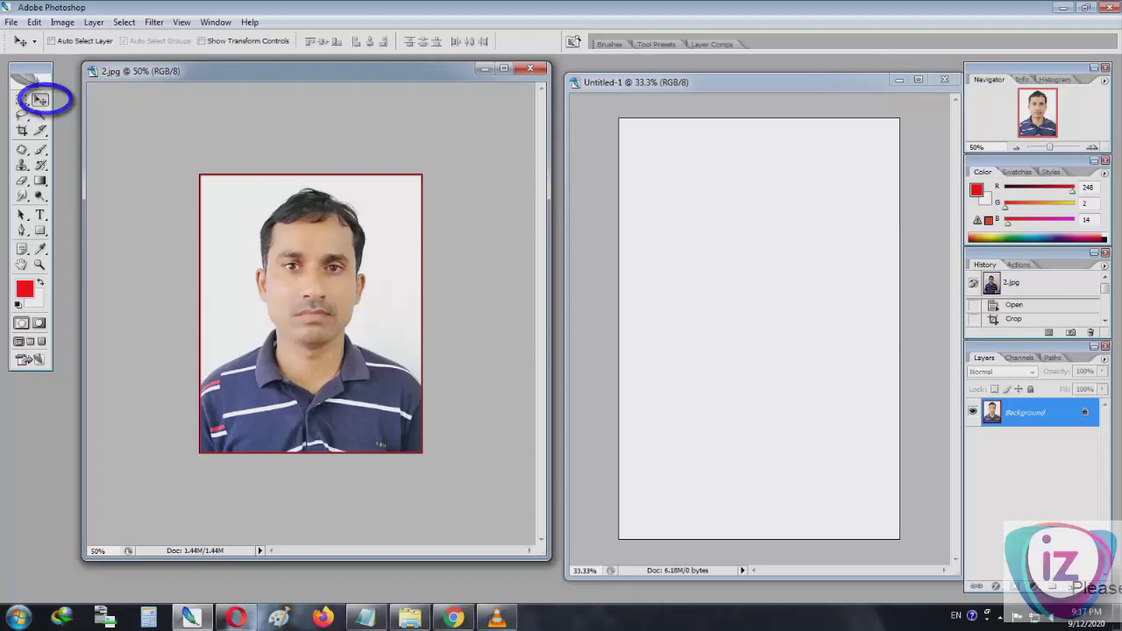
{"action": "left_click_drag", "start_coordinate": [310, 313], "coordinate": [740, 322]}
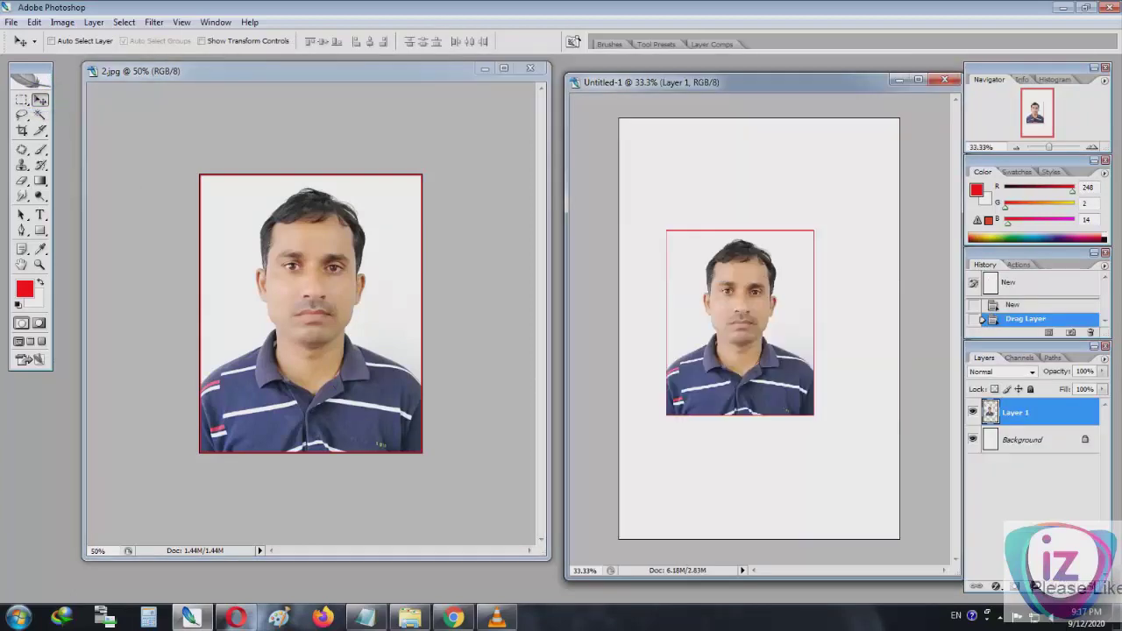
- Resize the placed photo to 3 cm × 4 cm and position it top-left
{"action": "key", "text": "ctrl+t"}
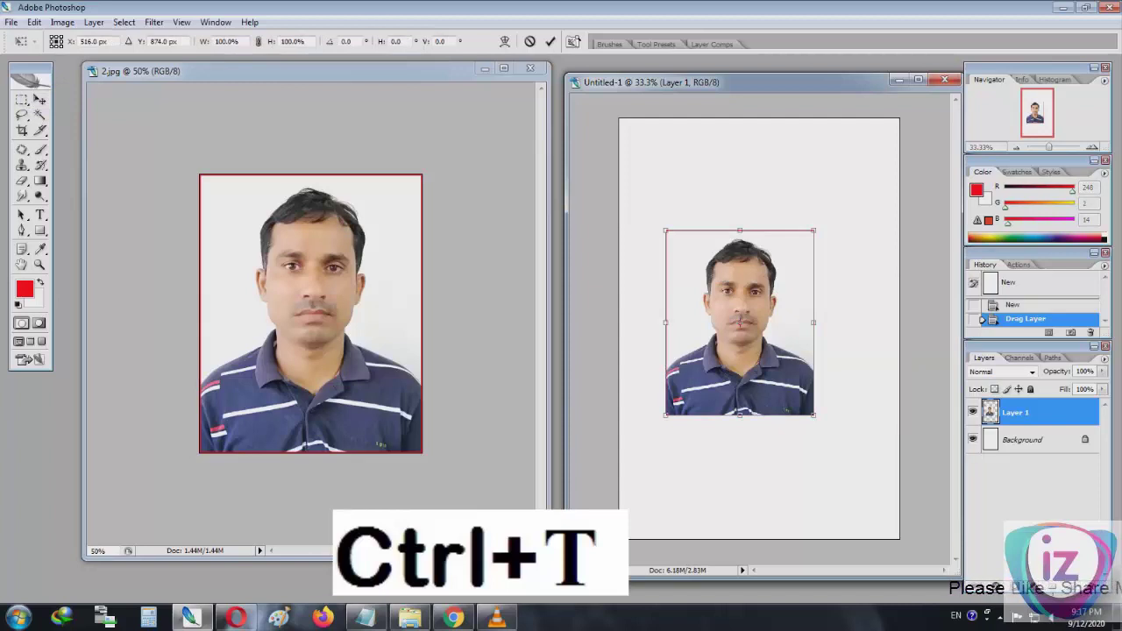
{"action": "type", "text": "3 "}
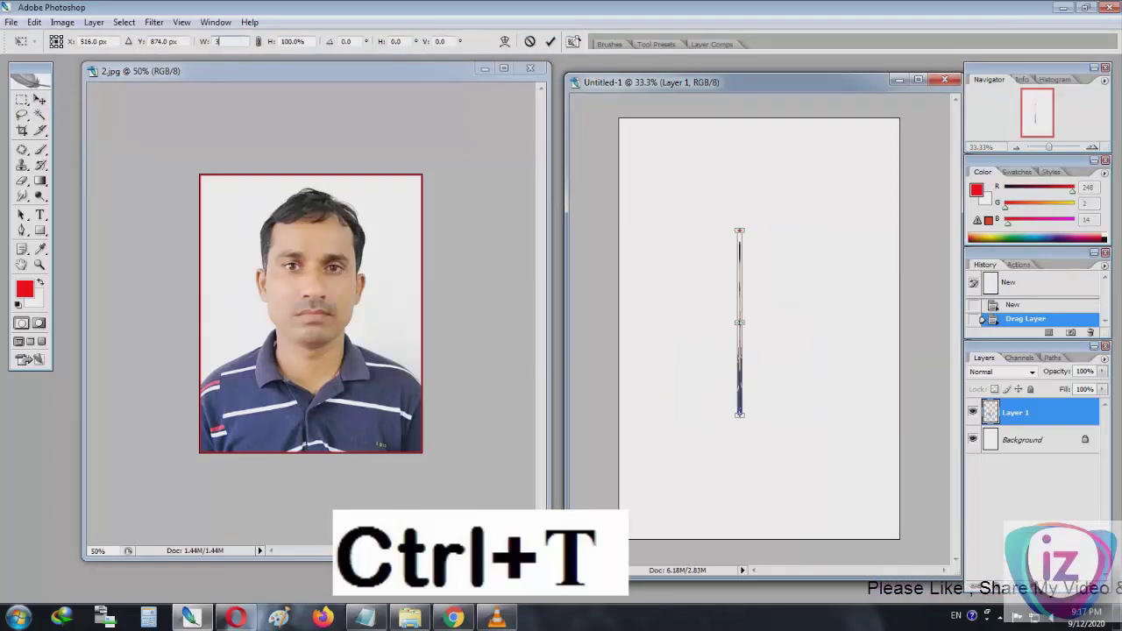
{"action": "type", "text": "cm"}
{"action": "key", "text": "Tab"}
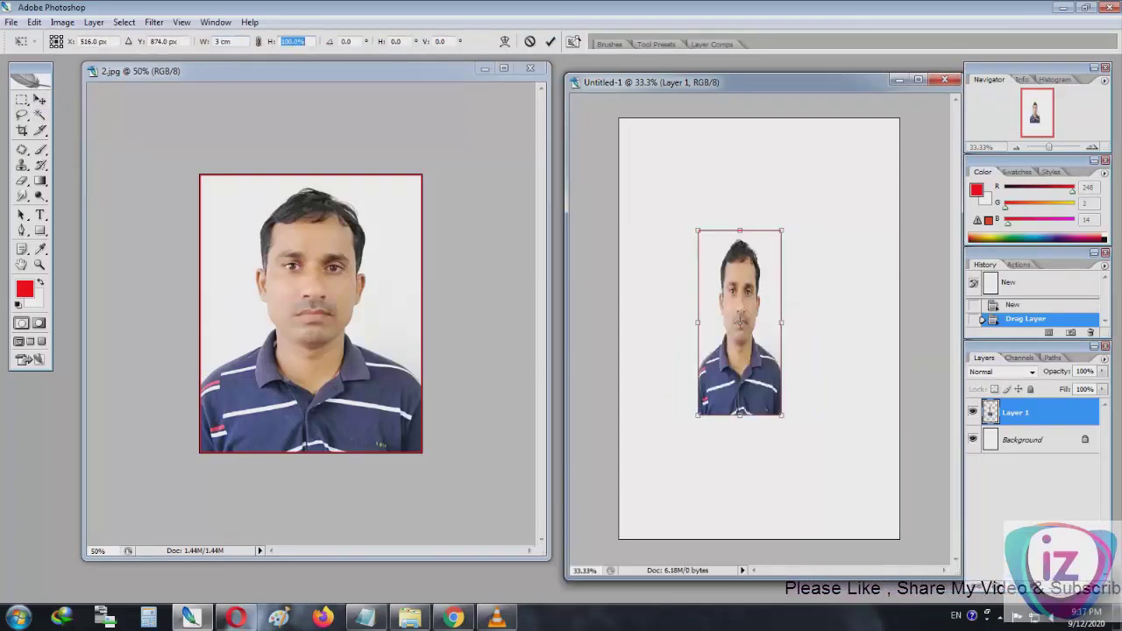
{"action": "type", "text": "4 cm"}
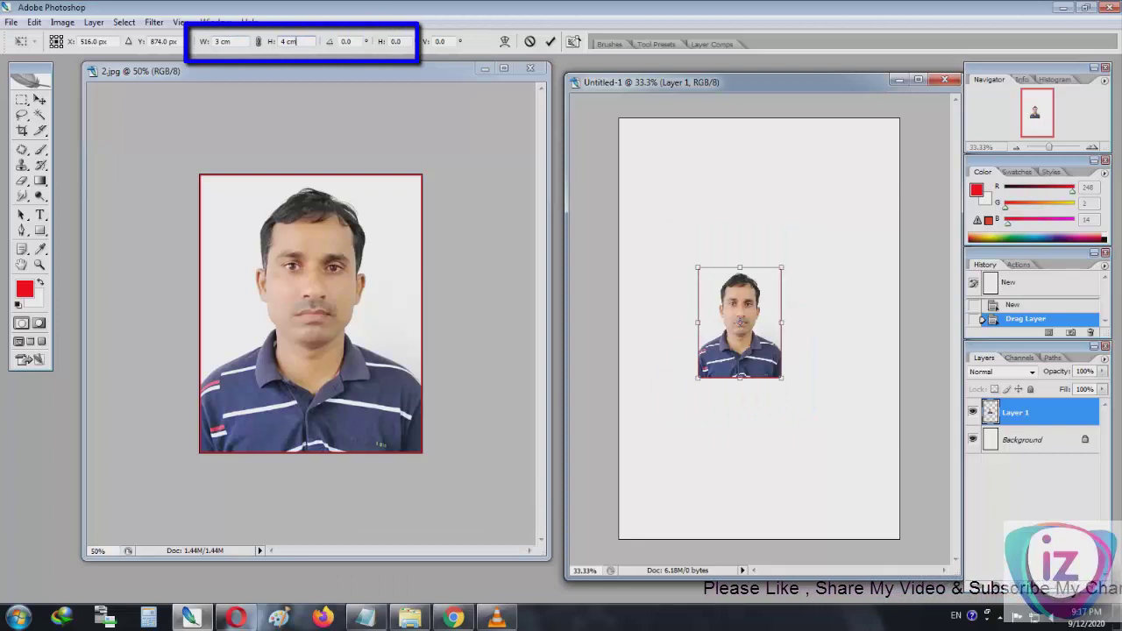
{"action": "left_click_drag", "start_coordinate": [741, 323], "coordinate": [673, 195]}
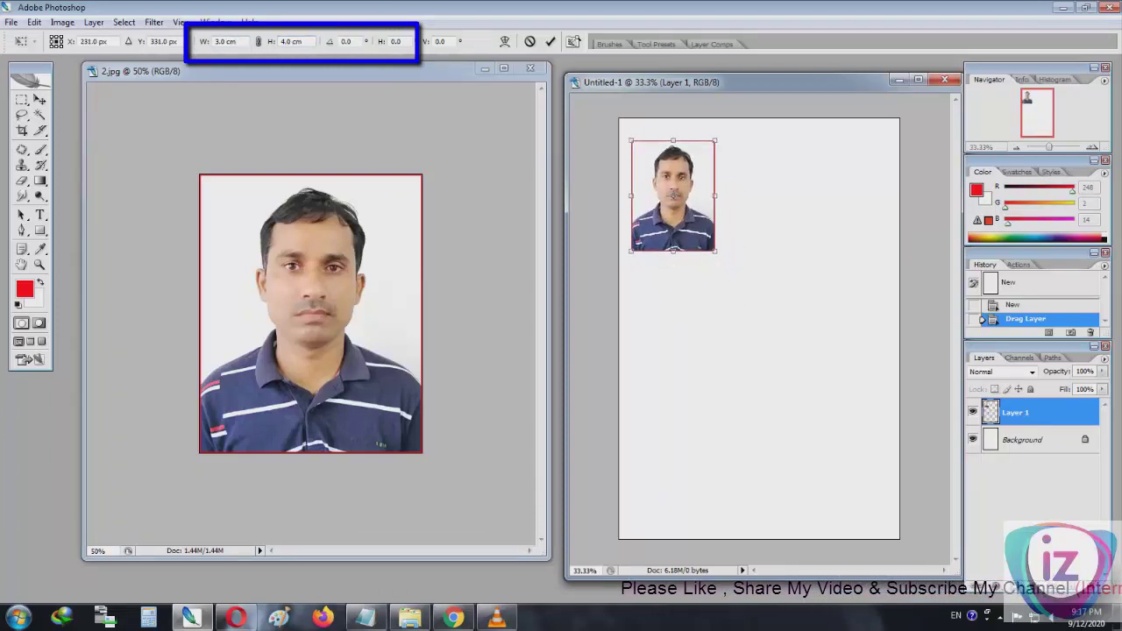
{"action": "key", "text": "Return"}
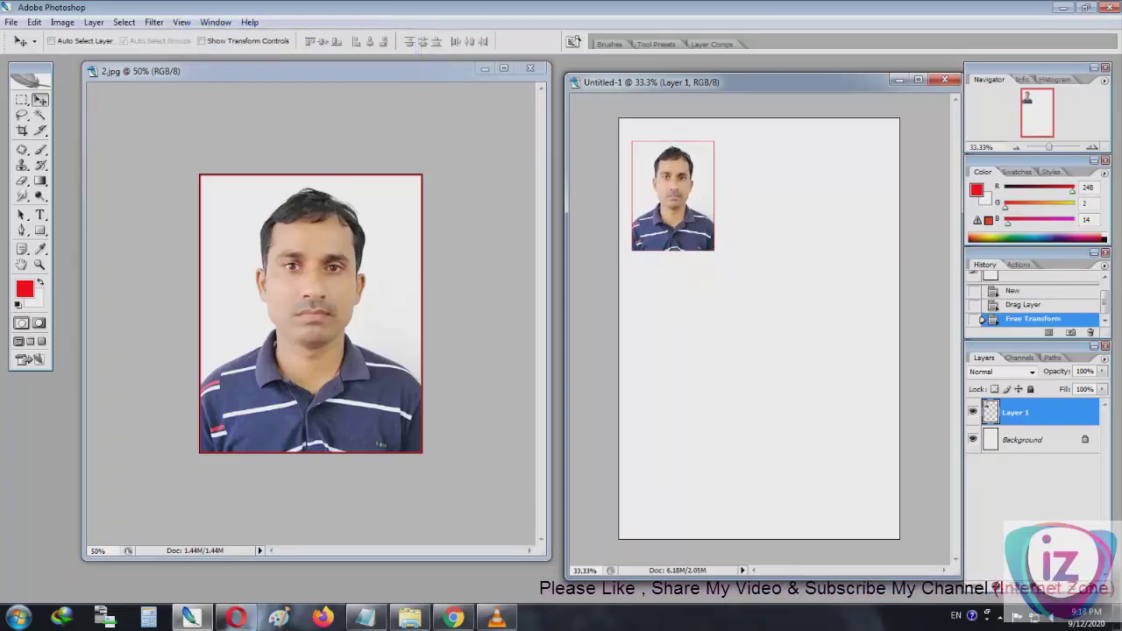
- Duplicate the photo twice to the right, forming an aligned first row of three
{"action": "left_click_drag", "start_coordinate": [674, 194], "coordinate": [759, 194]}
{"action": "key", "text": "Right"}
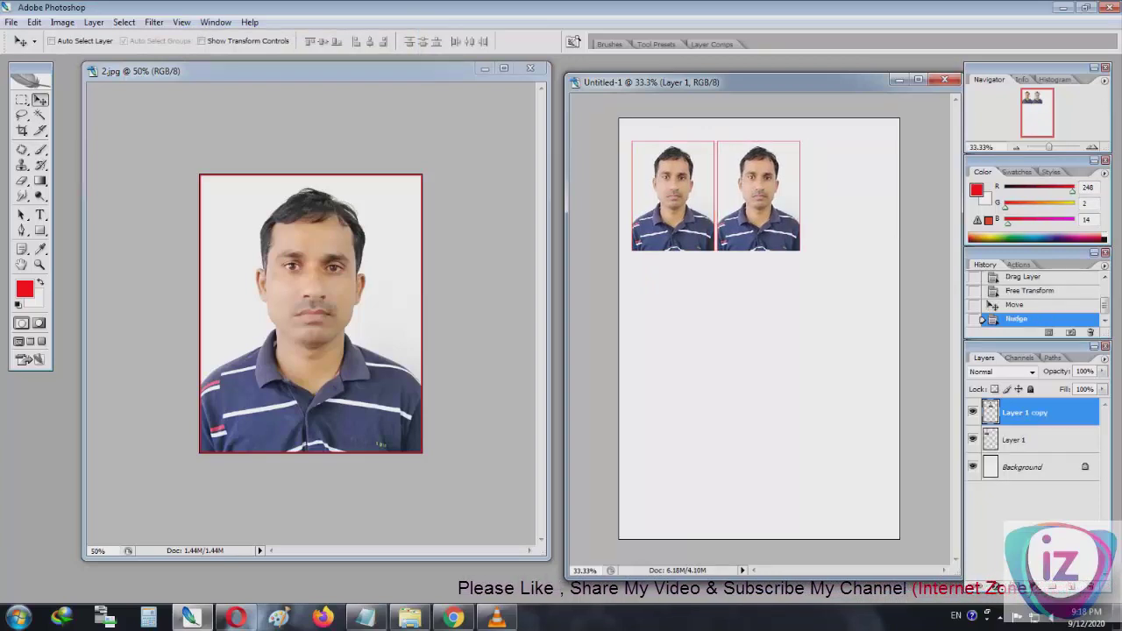
{"action": "left_click_drag", "start_coordinate": [760, 194], "coordinate": [844, 194]}
{"action": "key", "text": "Right"}
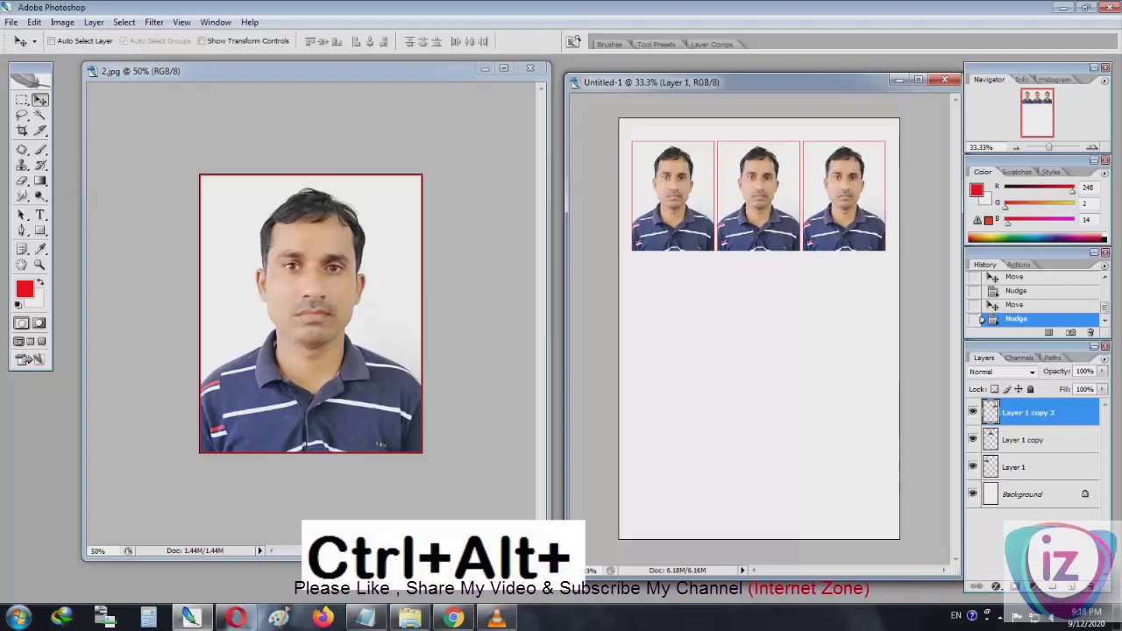
- Select the row's three layers and duplicate them downward into second and third rows
{"action": "key", "text": "alt+bracketleft"}
{"action": "key", "text": "alt+bracketleft"}
{"action": "key", "text": "alt+bracketright"}
{"action": "key", "text": "alt+bracketright"}
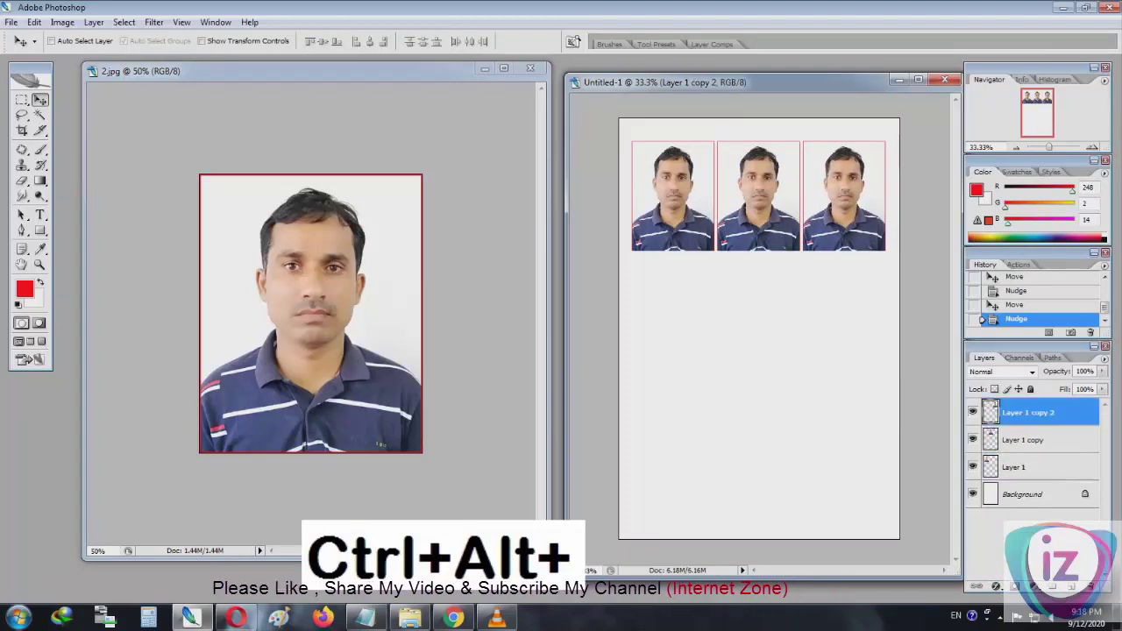
{"action": "key", "text": "ctrl+alt+a"}
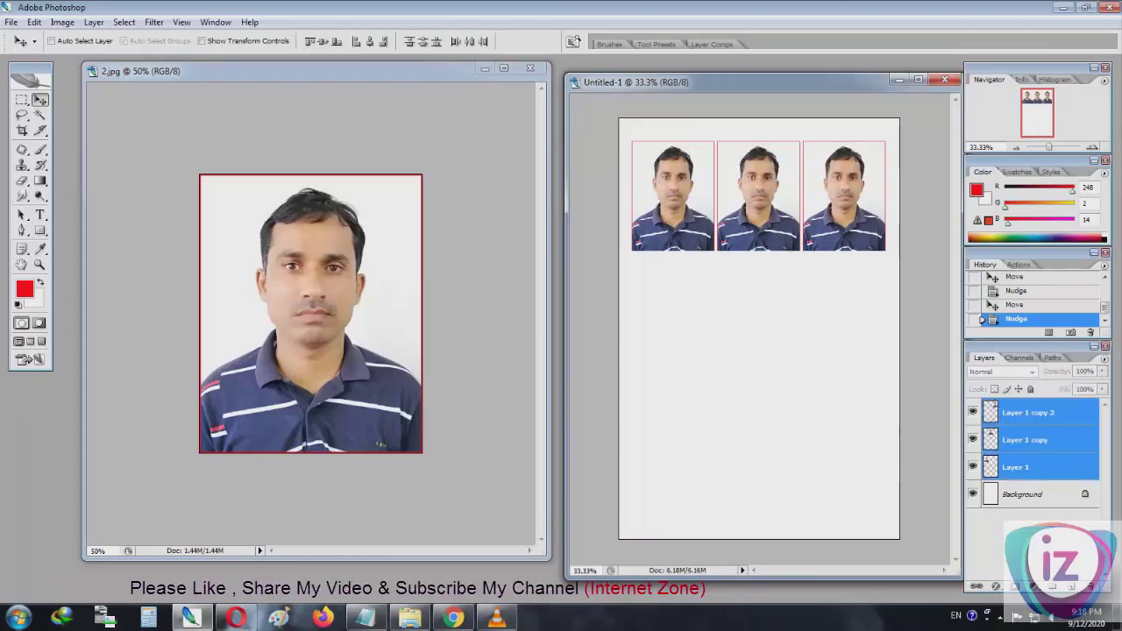
{"action": "key", "text": "shift+alt+Down"}
{"action": "key", "text": "shift+alt+Down"}
{"action": "key", "text": "shift+alt+Down"}
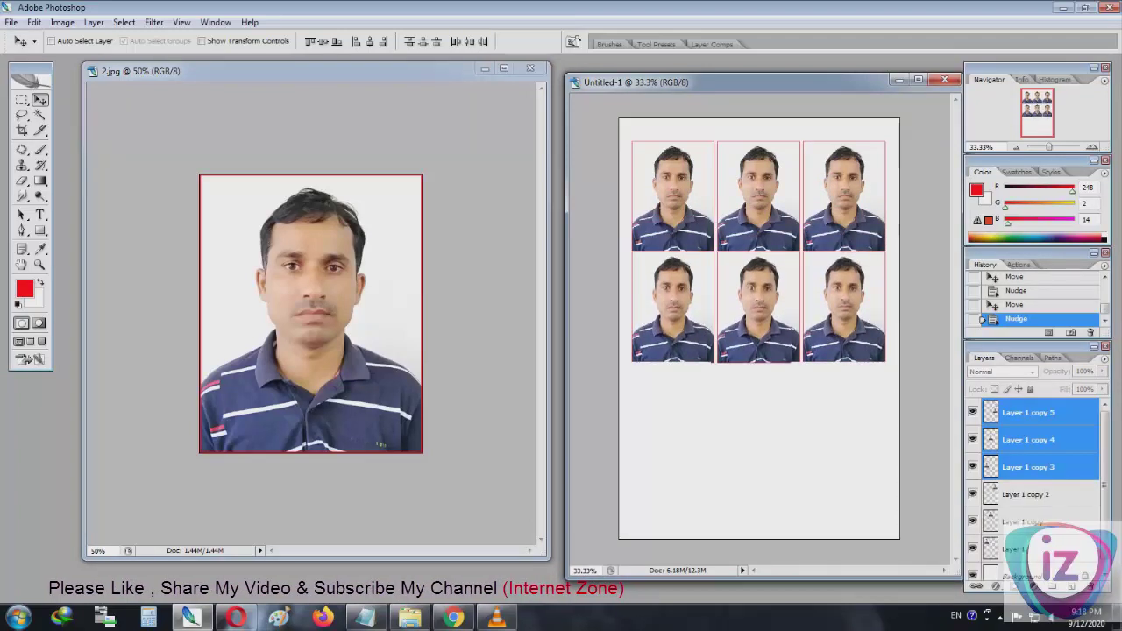
{"action": "key", "text": "shift+alt+Down"}
{"action": "key", "text": "shift+alt+Down"}
{"action": "key", "text": "shift+alt+Down"}
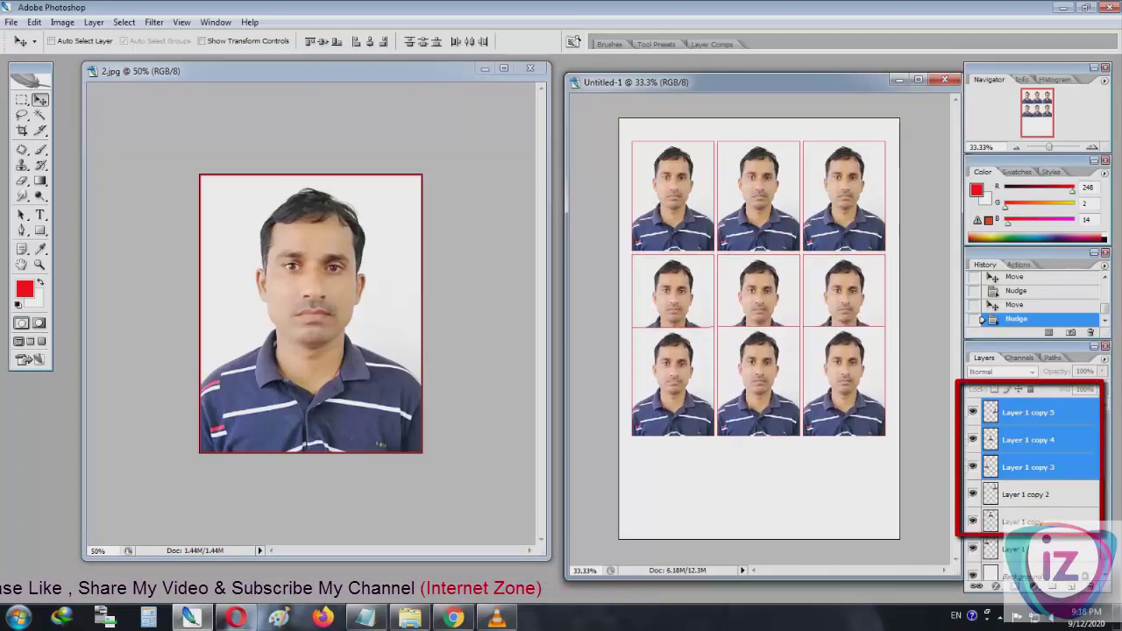
{"action": "key", "text": "shift+alt+Down"}
{"action": "key", "text": "shift+alt+Down"}
{"action": "key", "text": "shift+alt+Down"}
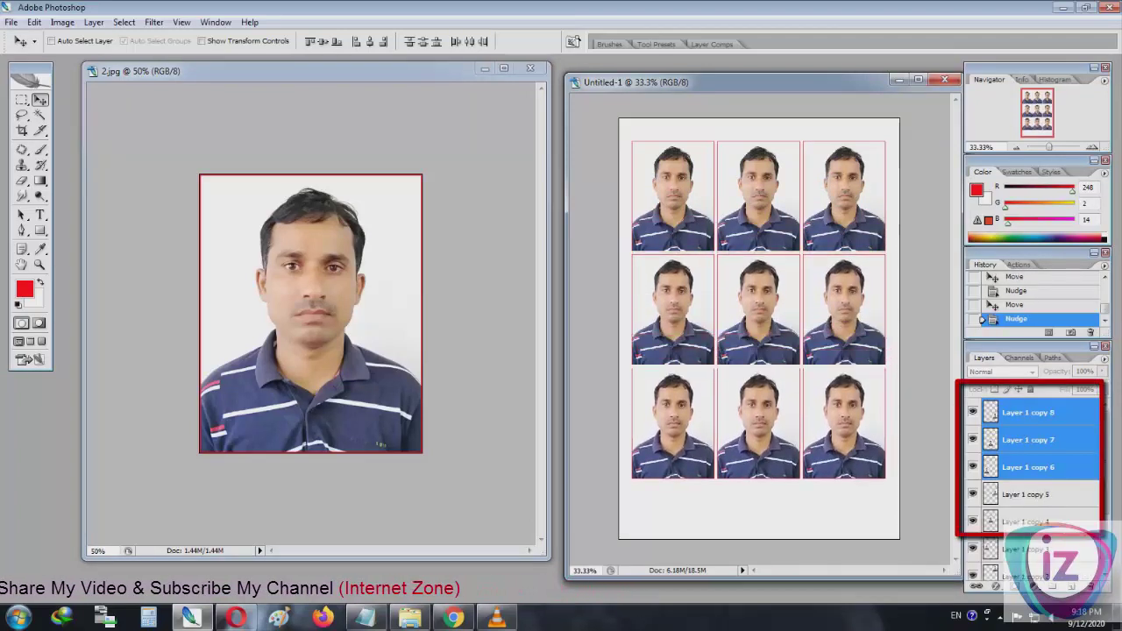
- Choose the Canon G3000 series printer in Print and open its Properties
{"action": "key", "text": "ctrl+p"}
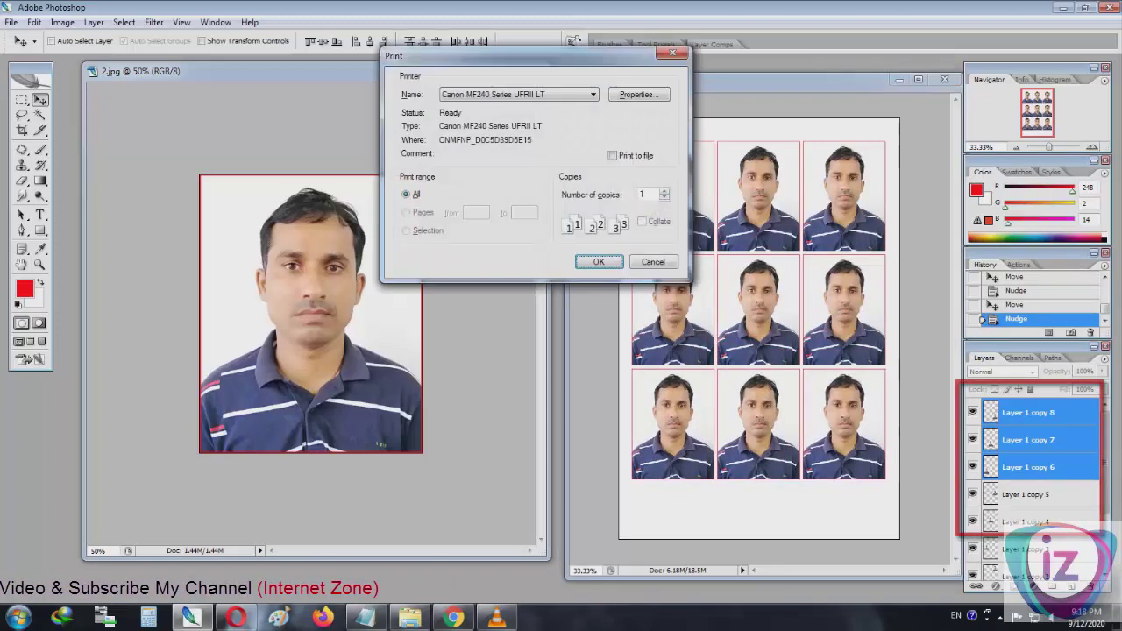
{"action": "key", "text": "alt+Down"}
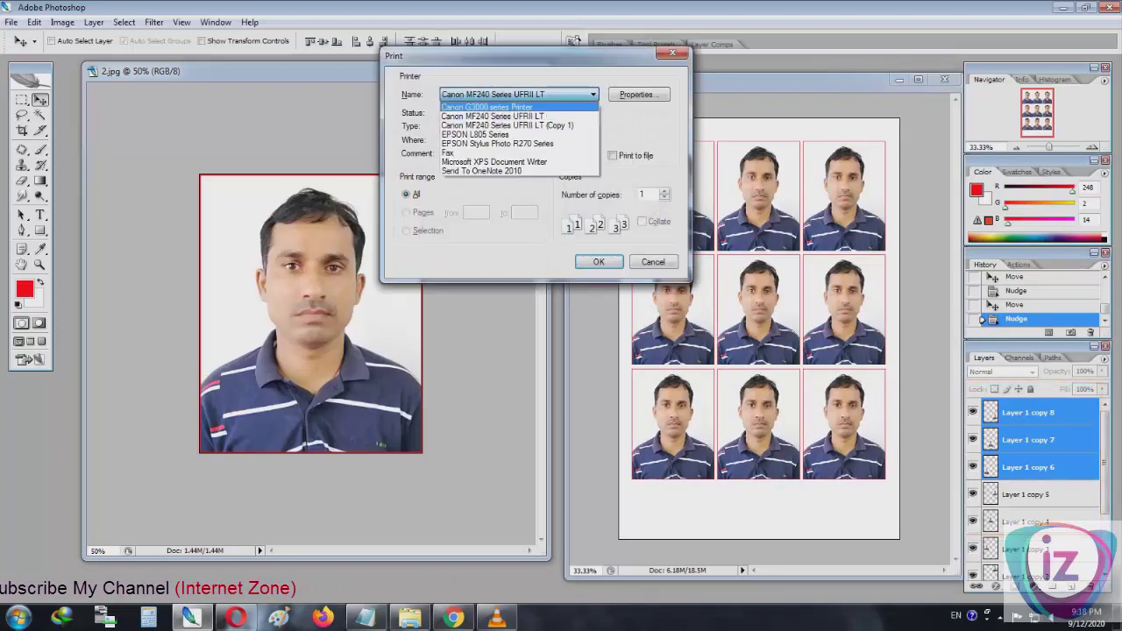
{"action": "key", "text": "Return"}
{"action": "key", "text": "alt+p"}
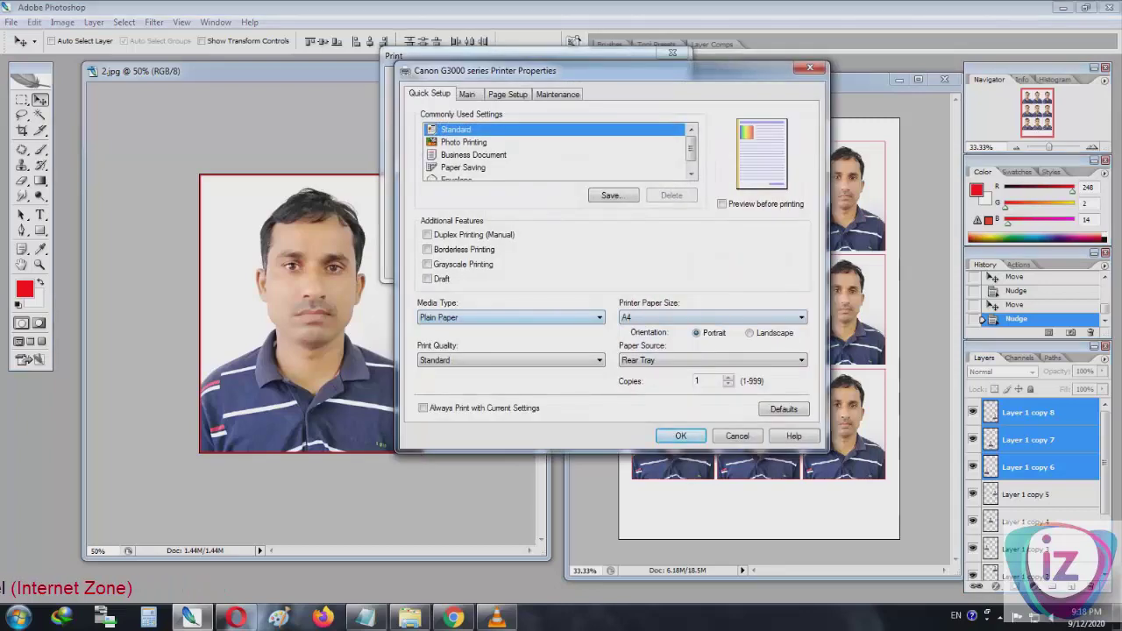
- Set media type to Glossy Photo Paper and paper size to 4"x6" 10x15cm
{"action": "key", "text": "alt+Down"}
{"action": "key", "text": "Down"}
{"action": "key", "text": "Right"}
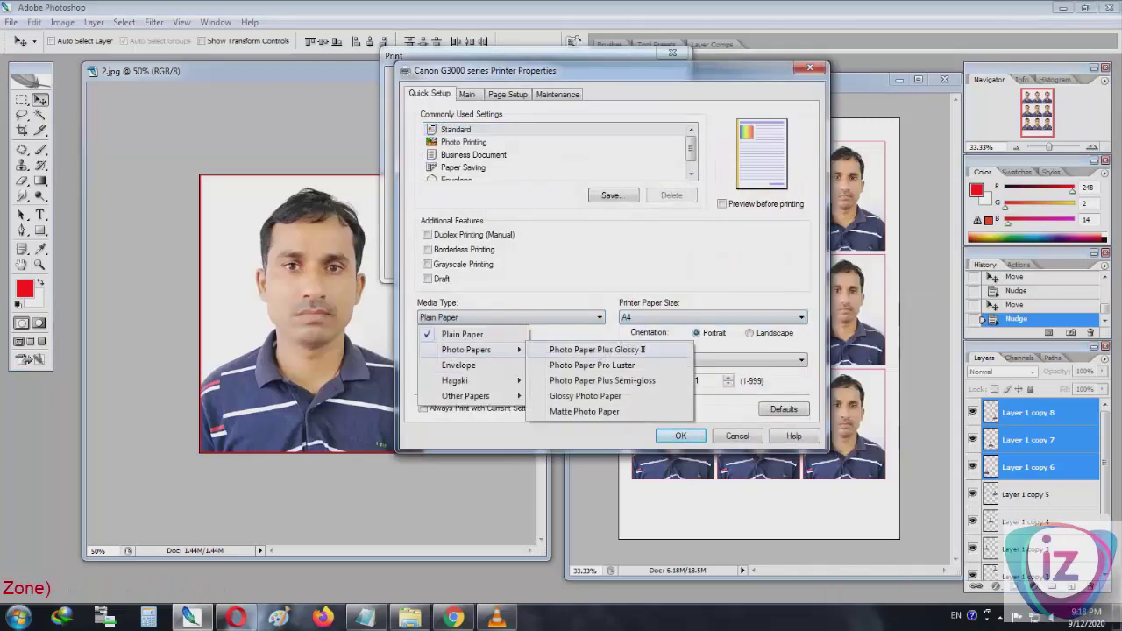
{"action": "key", "text": "Return"}
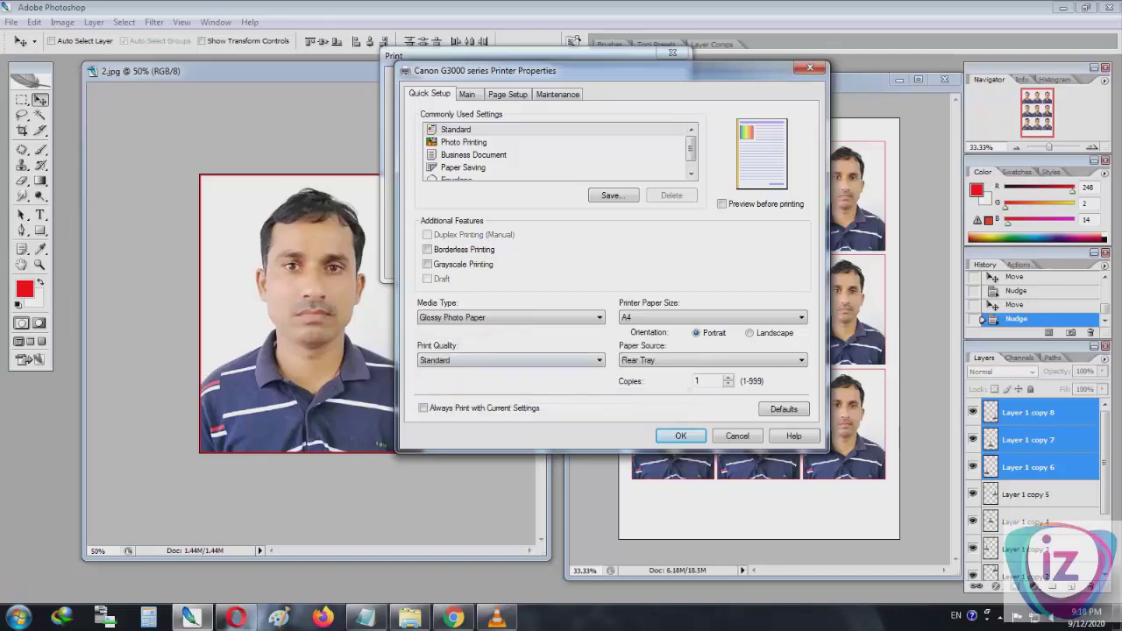
{"action": "key", "text": "alt+Down"}
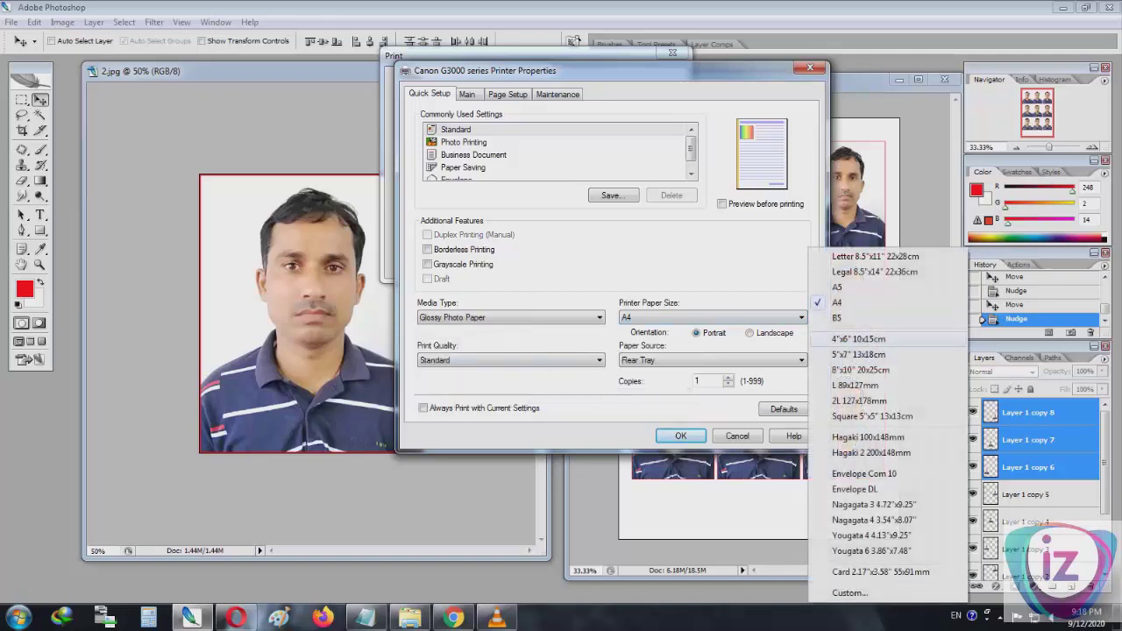
{"action": "key", "text": "Return"}
- Set print quality to High, confirm printing, and minimize the 2.jpg window
{"action": "key", "text": "alt+Down"}
{"action": "key", "text": "Up"}
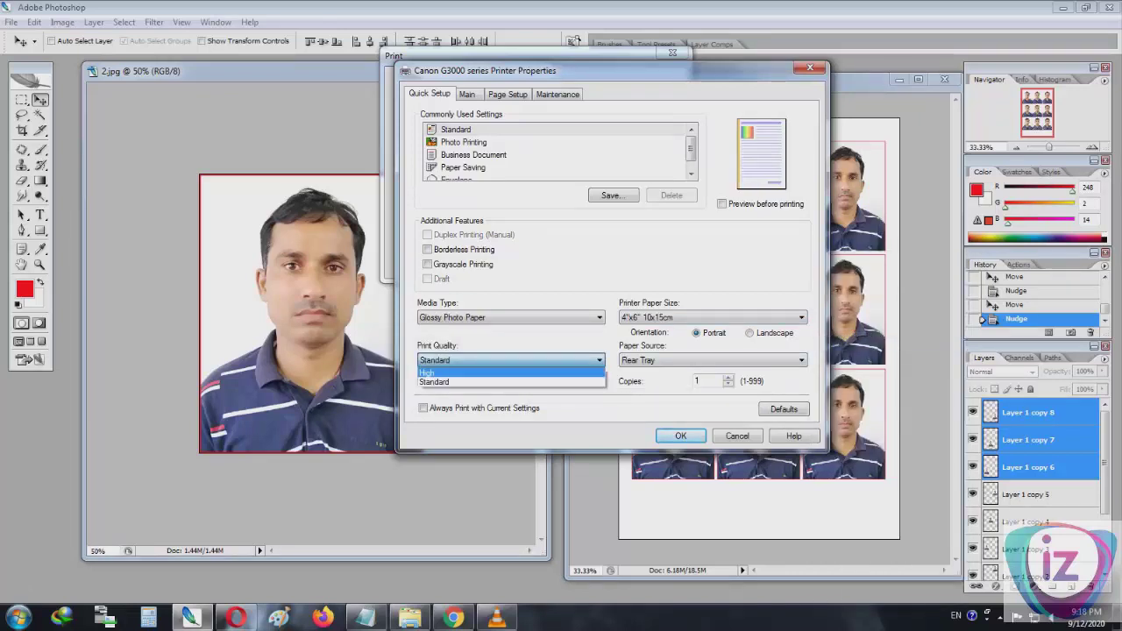
{"action": "key", "text": "Return"}
{"action": "key", "text": "Return"}
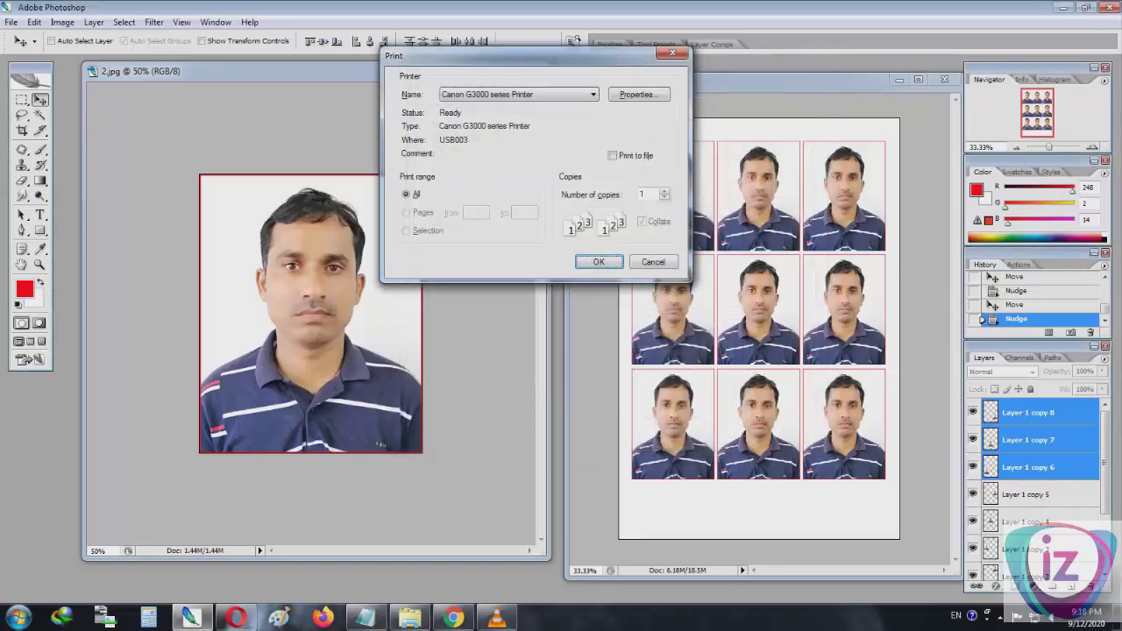
{"action": "key", "text": "Return"}
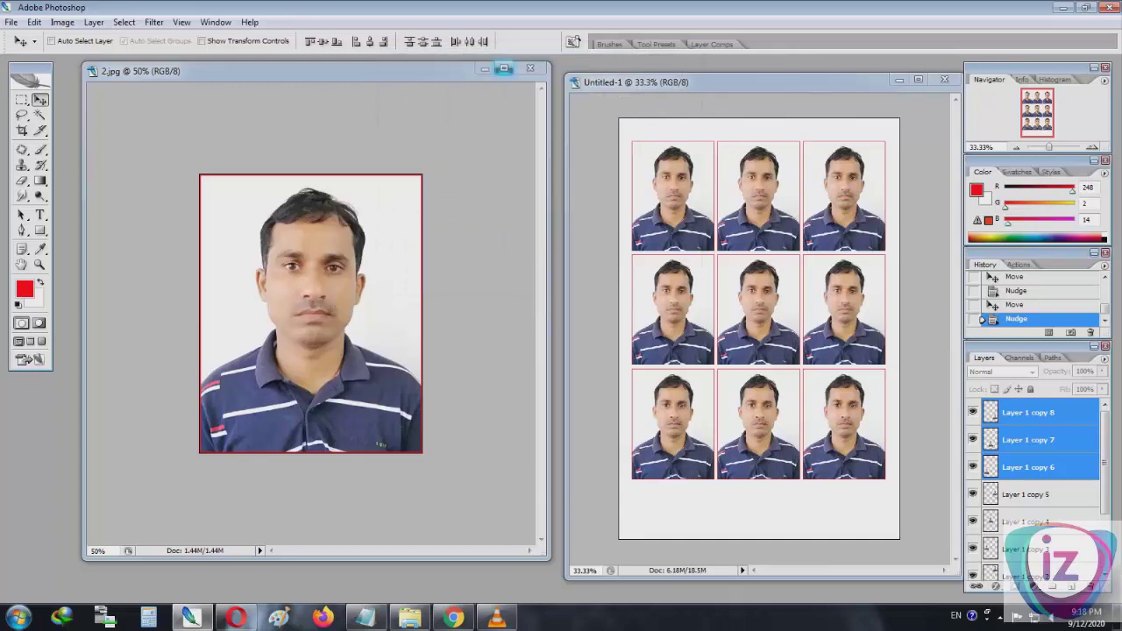
{"action": "left_click", "coordinate": [484, 67]}
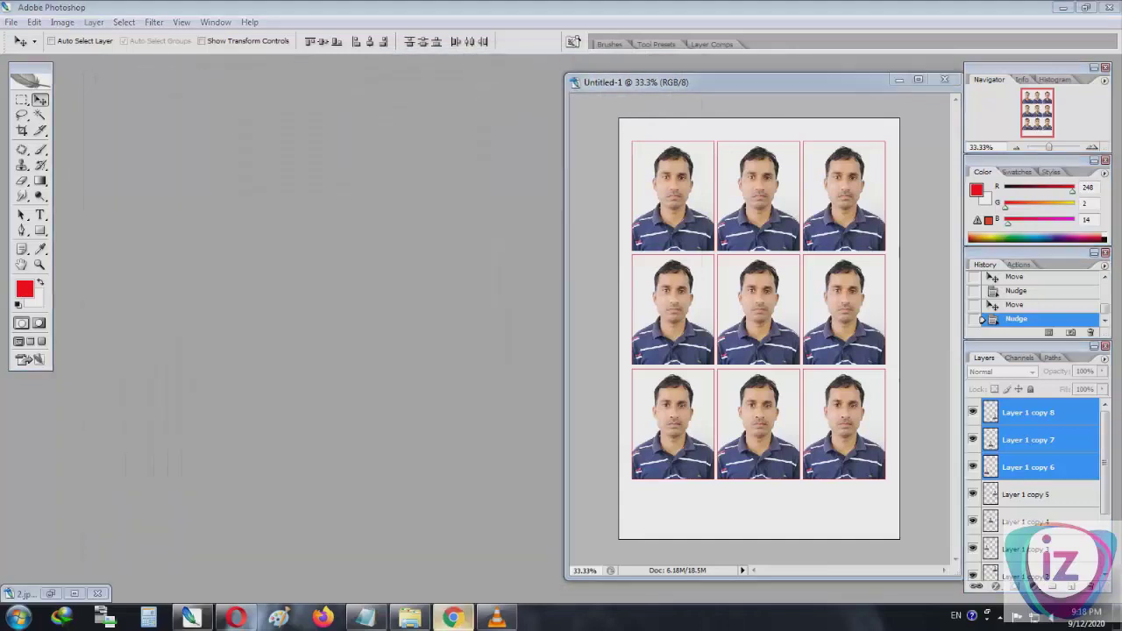
- Search Google in Chrome for 'background remover' and open the remove.bg result
{"action": "left_click", "coordinate": [453, 619]}
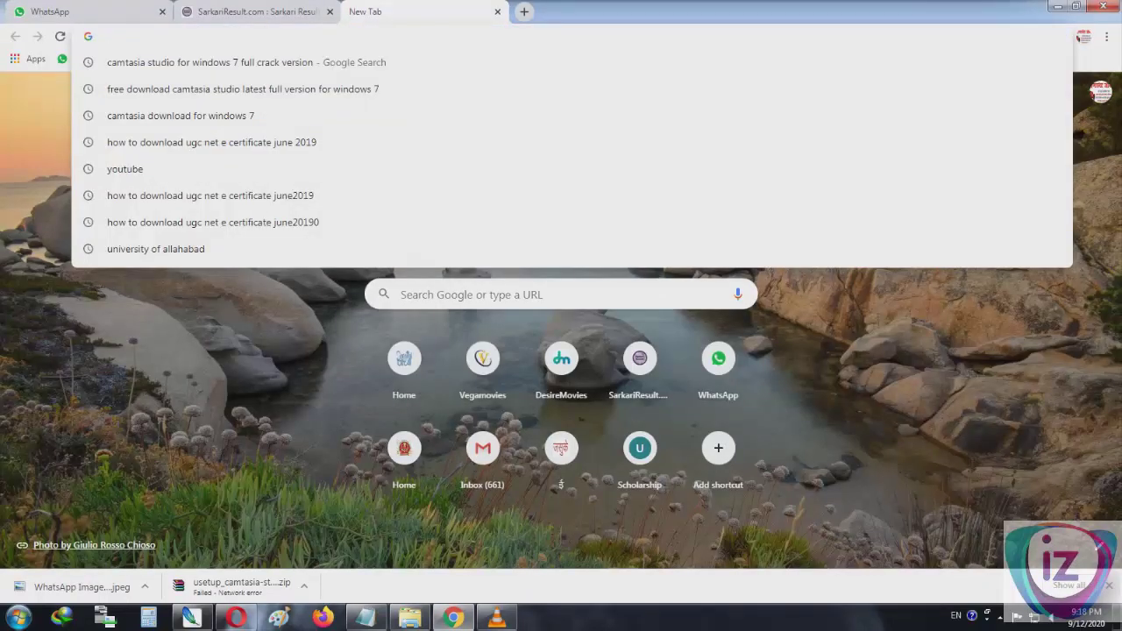
{"action": "type", "text": "bac"}
{"action": "key", "text": "Down"}
{"action": "key", "text": "Return"}
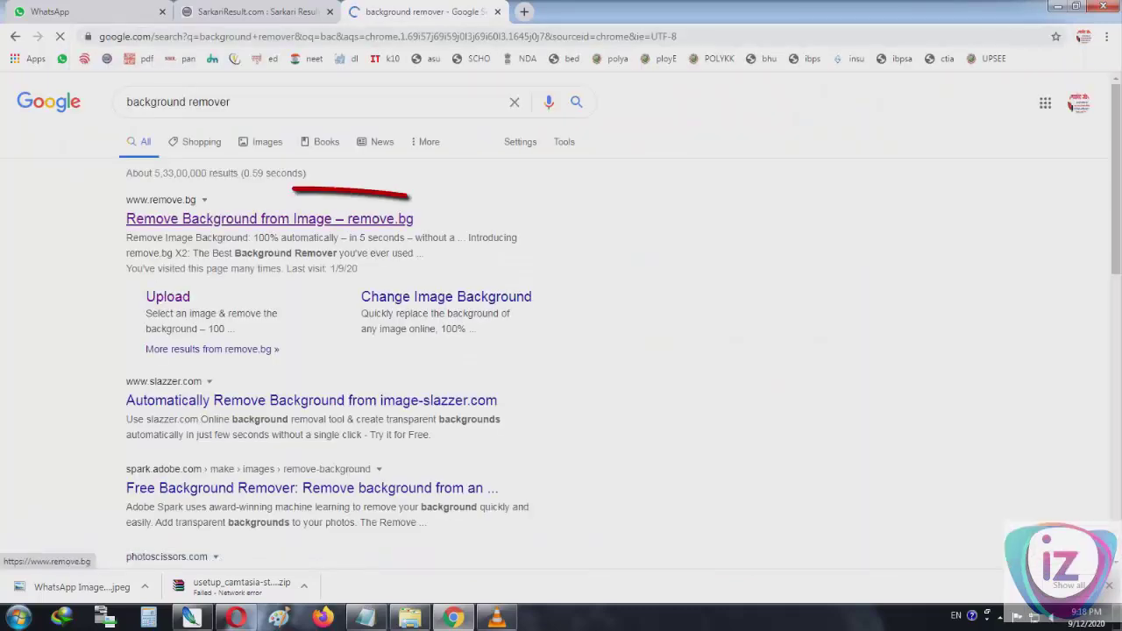
{"action": "left_click", "coordinate": [269, 219]}
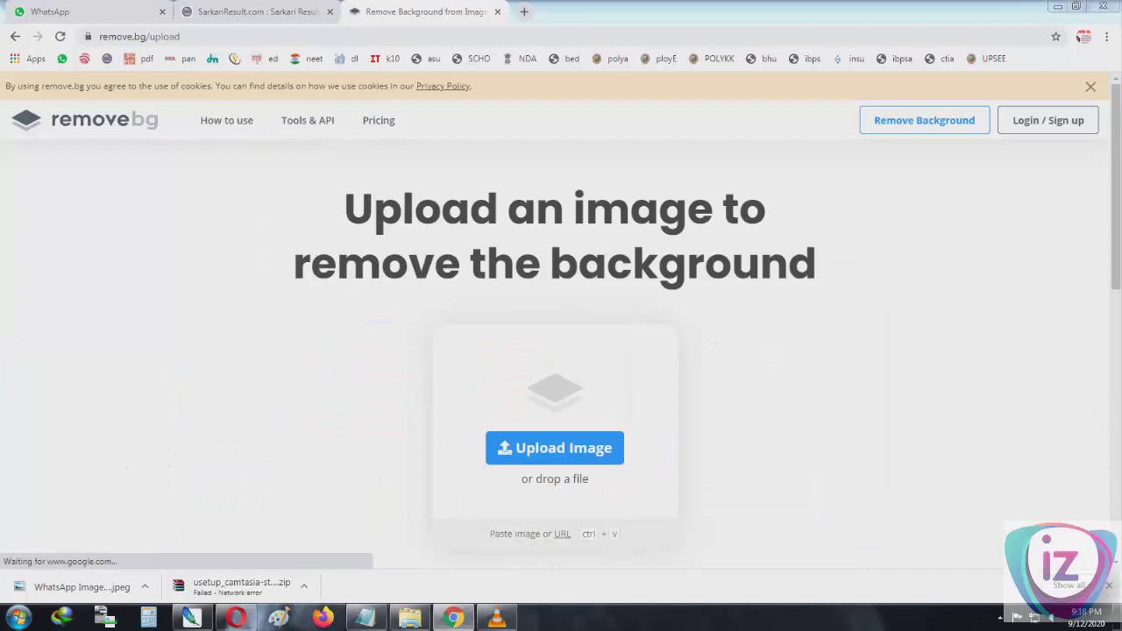
- Upload the passport photo from student area (H:) to remove.bg
{"action": "left_click", "coordinate": [554, 448]}
{"action": "left_click", "coordinate": [72, 301]}
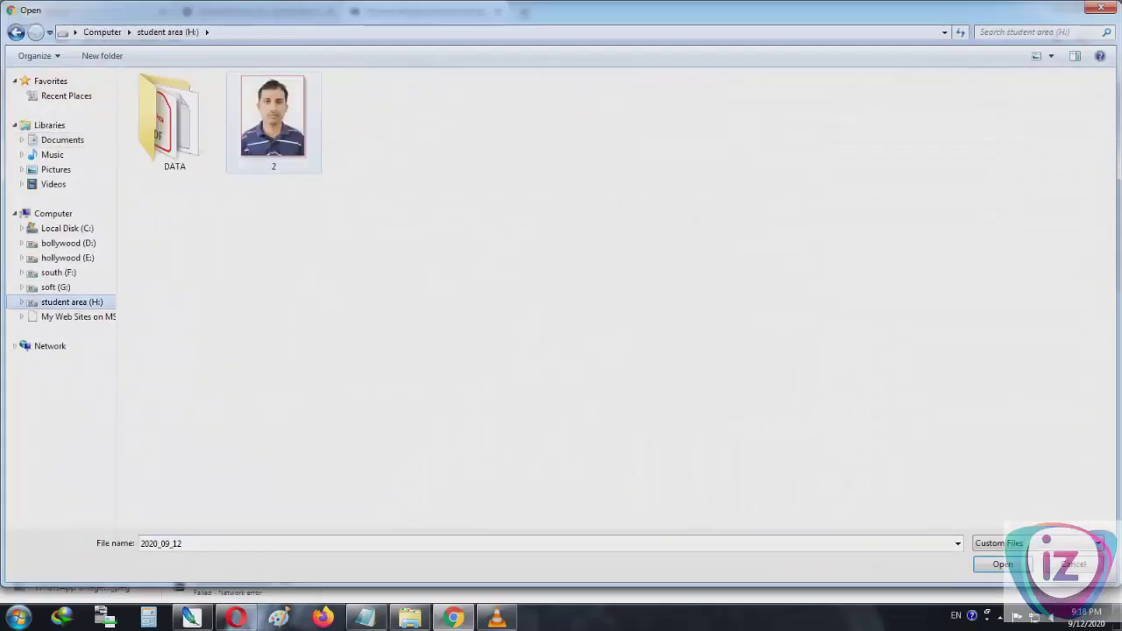
{"action": "double_click", "coordinate": [271, 113]}
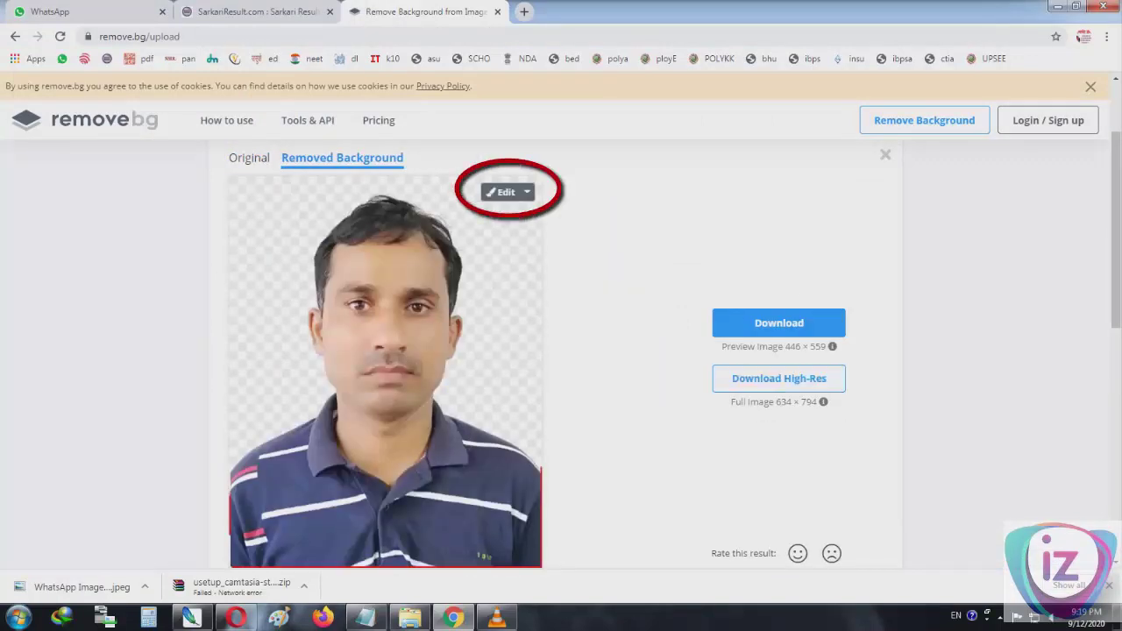
- Preview various solid colour backgrounds for the cut-out in remove.bg's background editor
{"action": "left_click", "coordinate": [506, 192]}
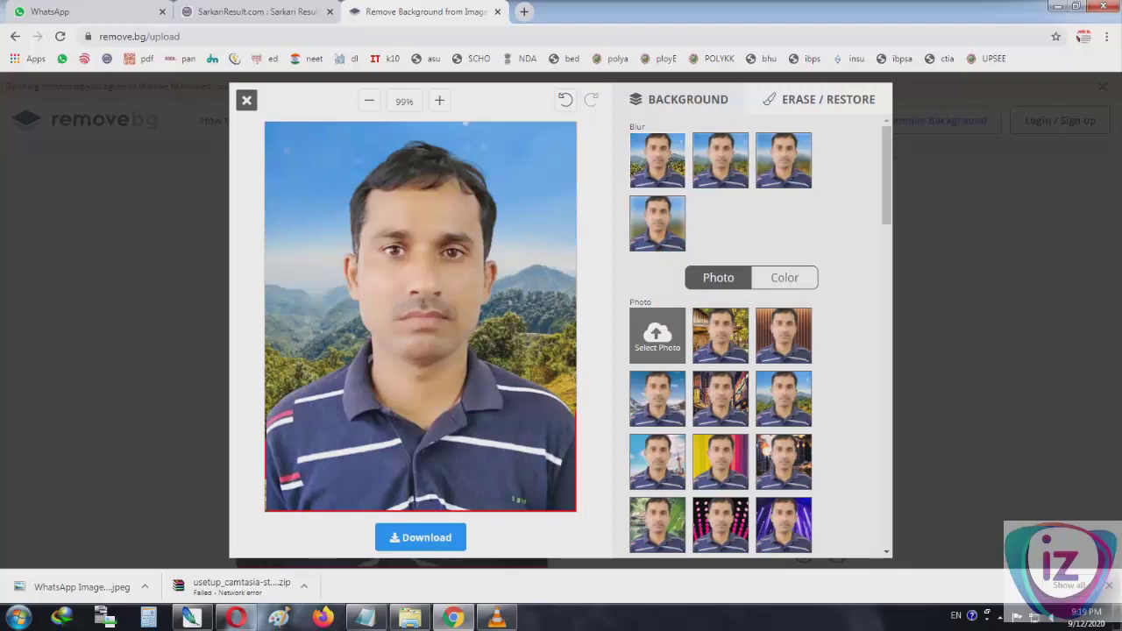
{"action": "left_click", "coordinate": [785, 278]}
{"action": "scroll", "coordinate": [719, 342], "scroll_direction": "down", "scroll_amount": 1}
{"action": "scroll", "coordinate": [719, 342], "scroll_direction": "down", "scroll_amount": 2}
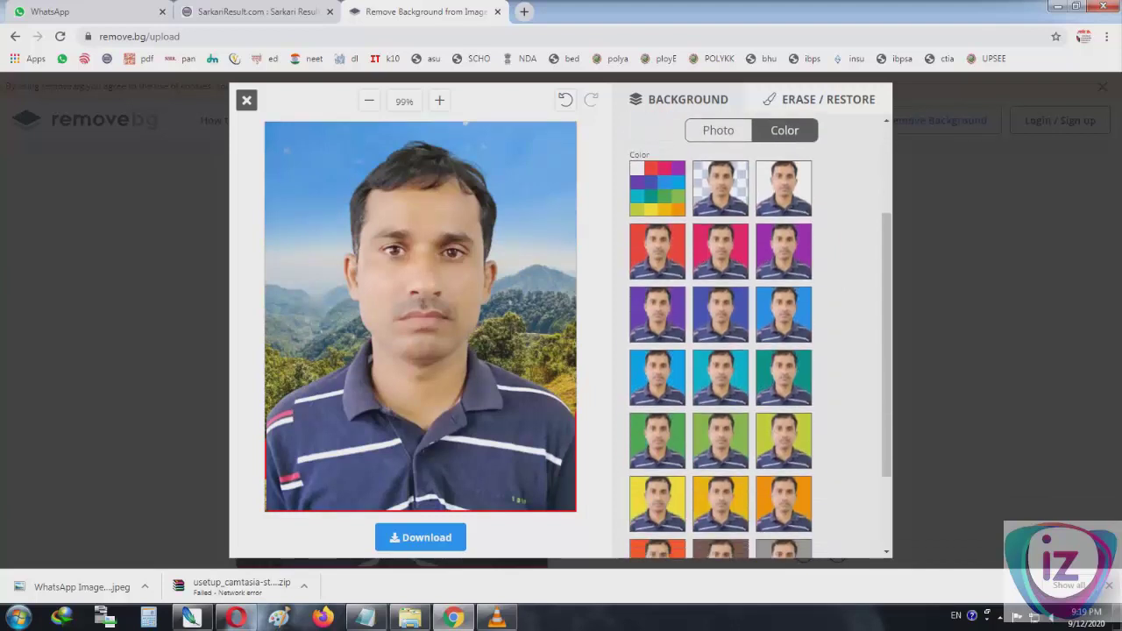
{"action": "left_click", "coordinate": [720, 188]}
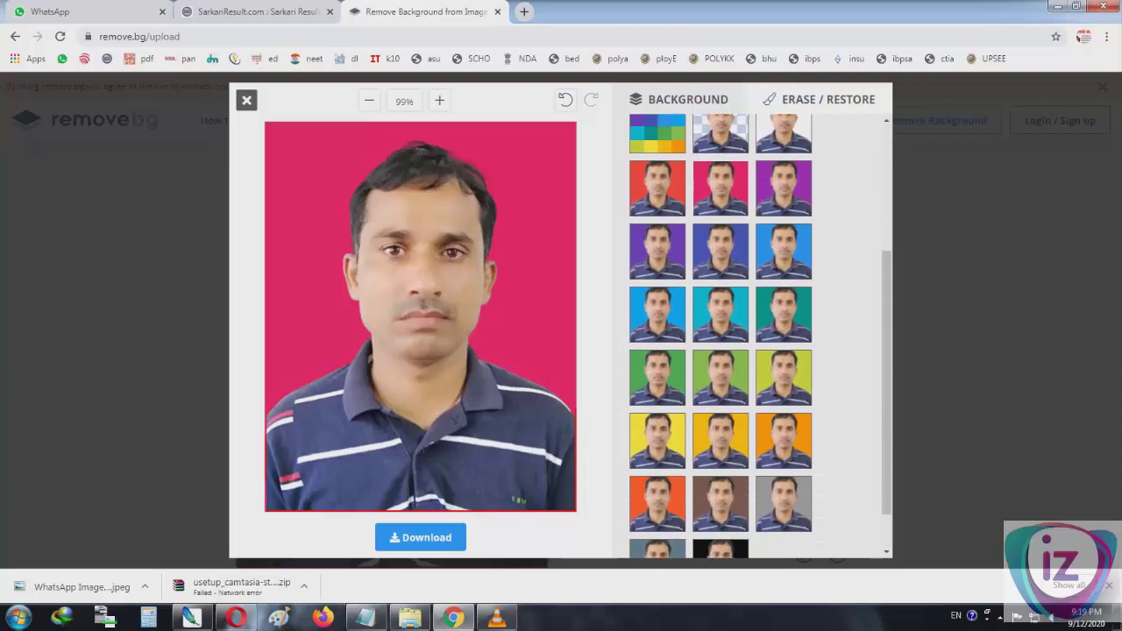
{"action": "left_click", "coordinate": [784, 188]}
{"action": "left_click", "coordinate": [783, 250]}
{"action": "left_click", "coordinate": [721, 251]}
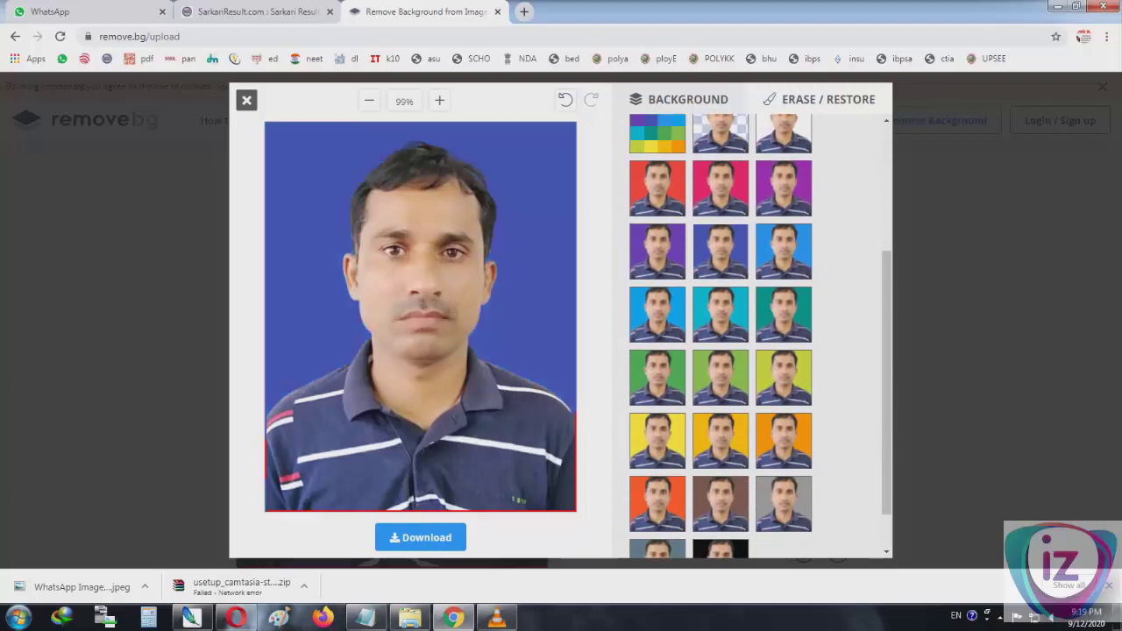
{"action": "left_click", "coordinate": [720, 314]}
{"action": "left_click", "coordinate": [658, 314]}
{"action": "left_click", "coordinate": [658, 377]}
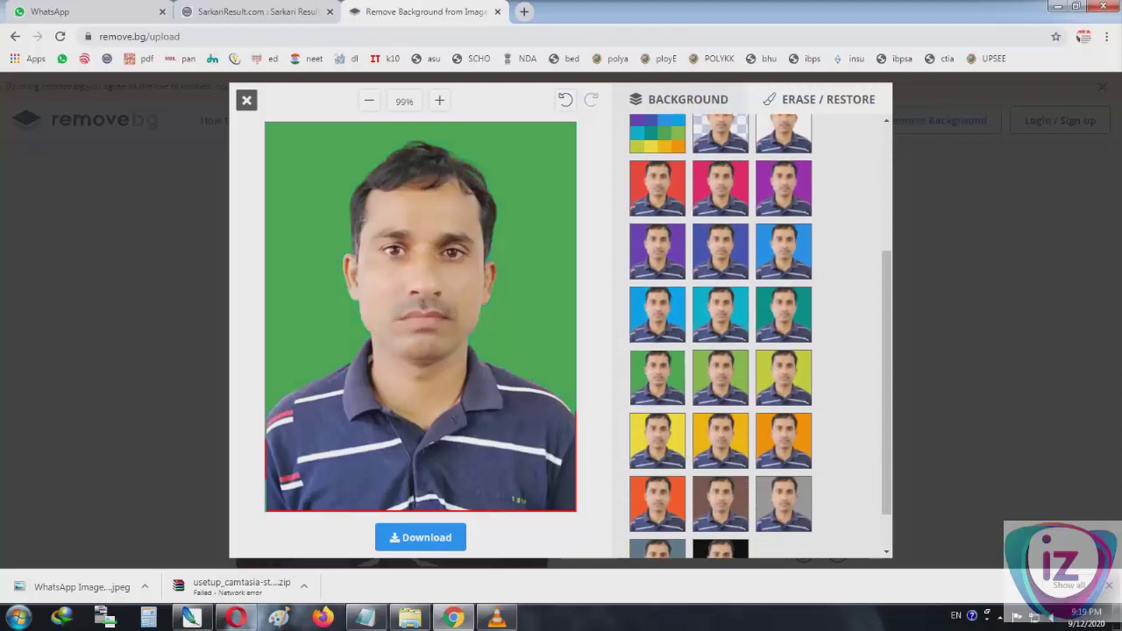
{"action": "left_click", "coordinate": [721, 377]}
{"action": "left_click", "coordinate": [784, 377]}
{"action": "left_click", "coordinate": [784, 440]}
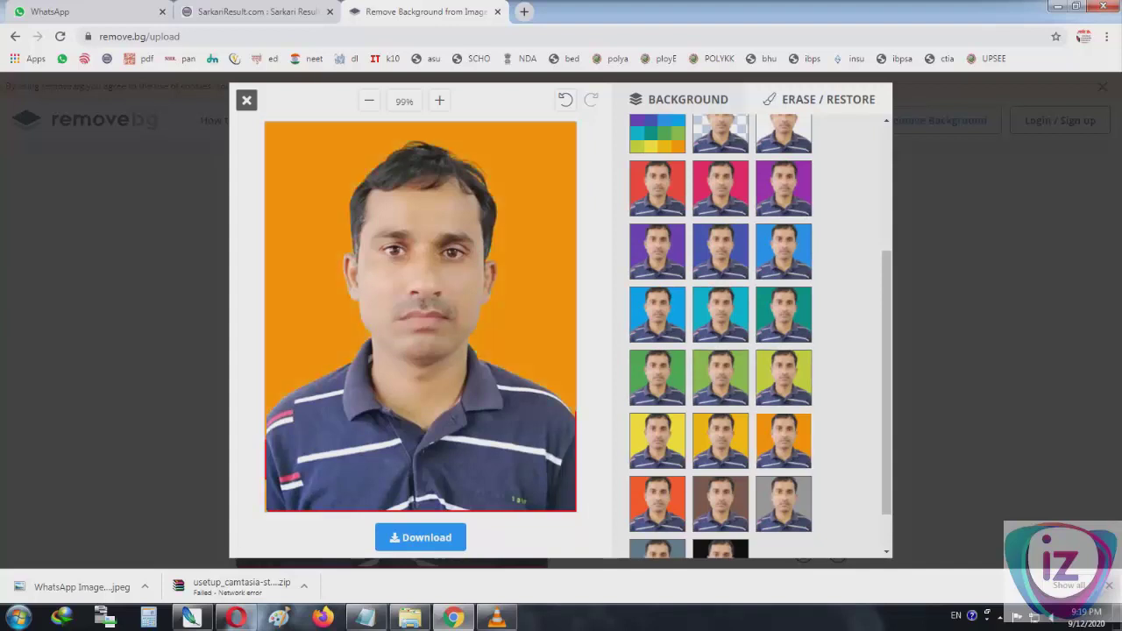
{"action": "left_click", "coordinate": [720, 440]}
{"action": "left_click", "coordinate": [721, 503]}
{"action": "left_click", "coordinate": [784, 503]}
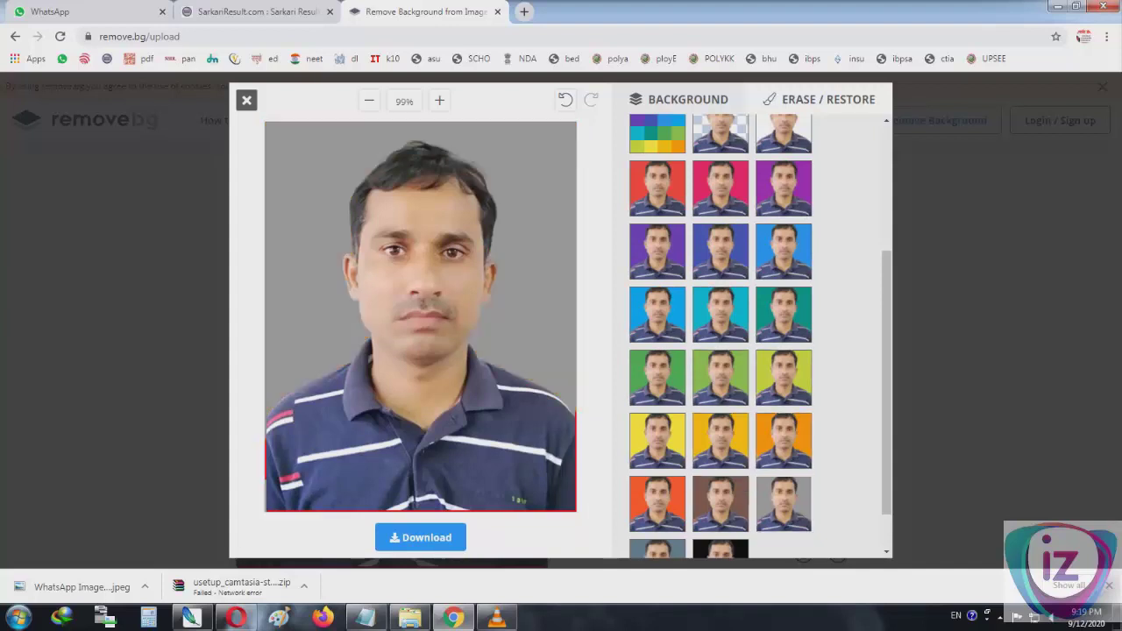
{"action": "left_click", "coordinate": [721, 251]}
{"action": "left_click", "coordinate": [784, 251]}
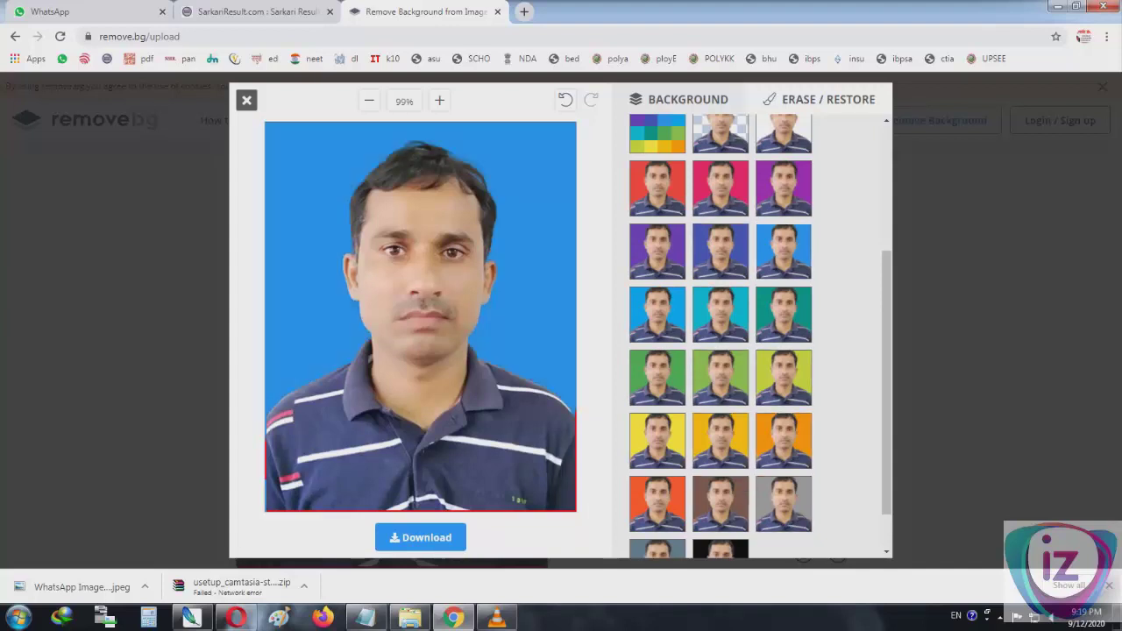
- Choose the red background and download the red-background photo
{"action": "left_click", "coordinate": [657, 188]}
{"action": "left_click", "coordinate": [420, 538]}
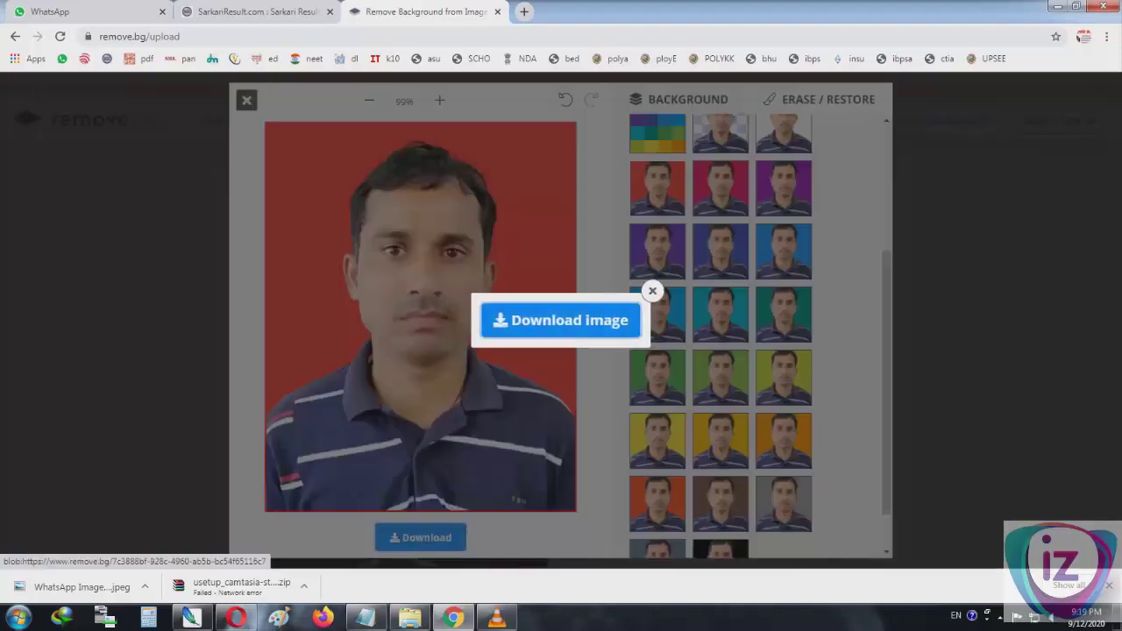
{"action": "left_click", "coordinate": [560, 320]}
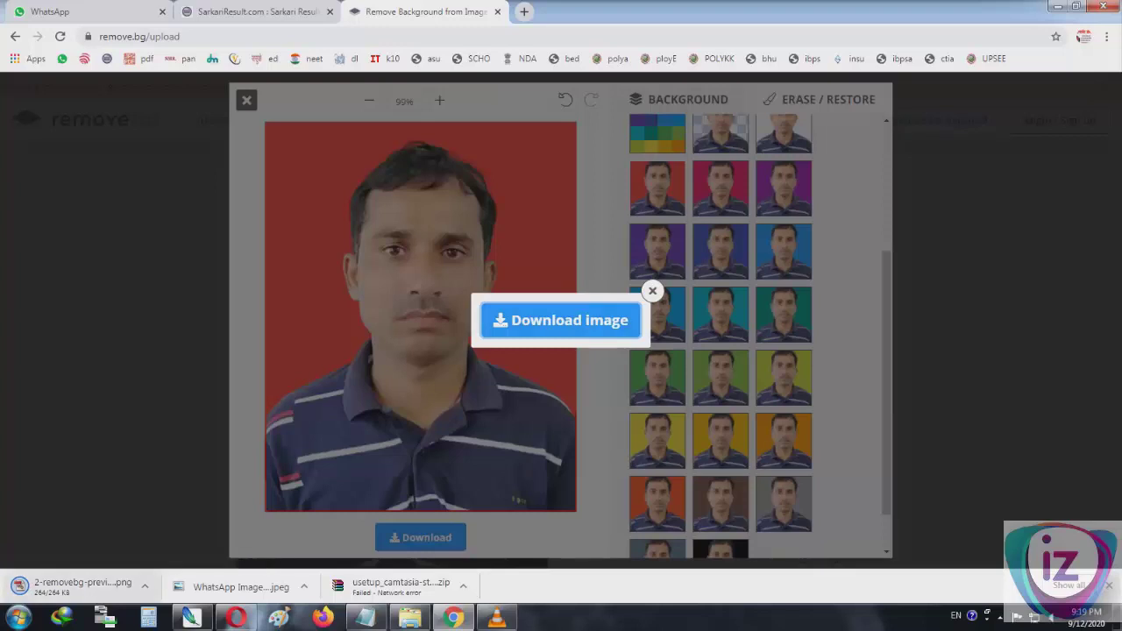
- Open the downloaded 2-removebg-preview image in Paint
{"action": "left_click", "coordinate": [409, 618]}
{"action": "key", "text": "Right"}
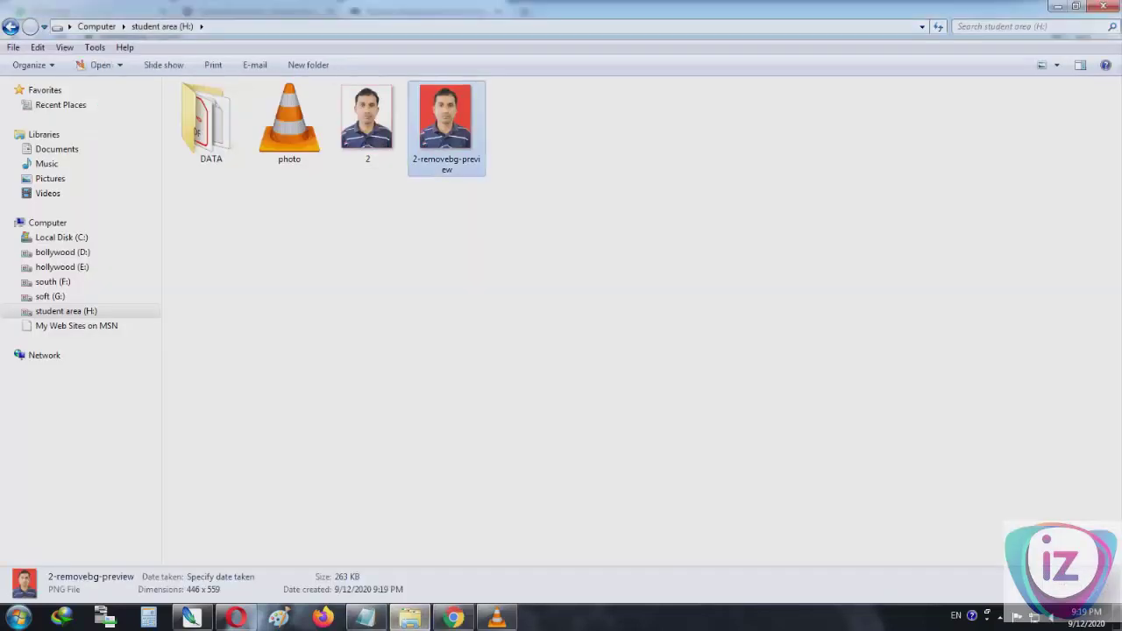
{"action": "right_click", "coordinate": [453, 148]}
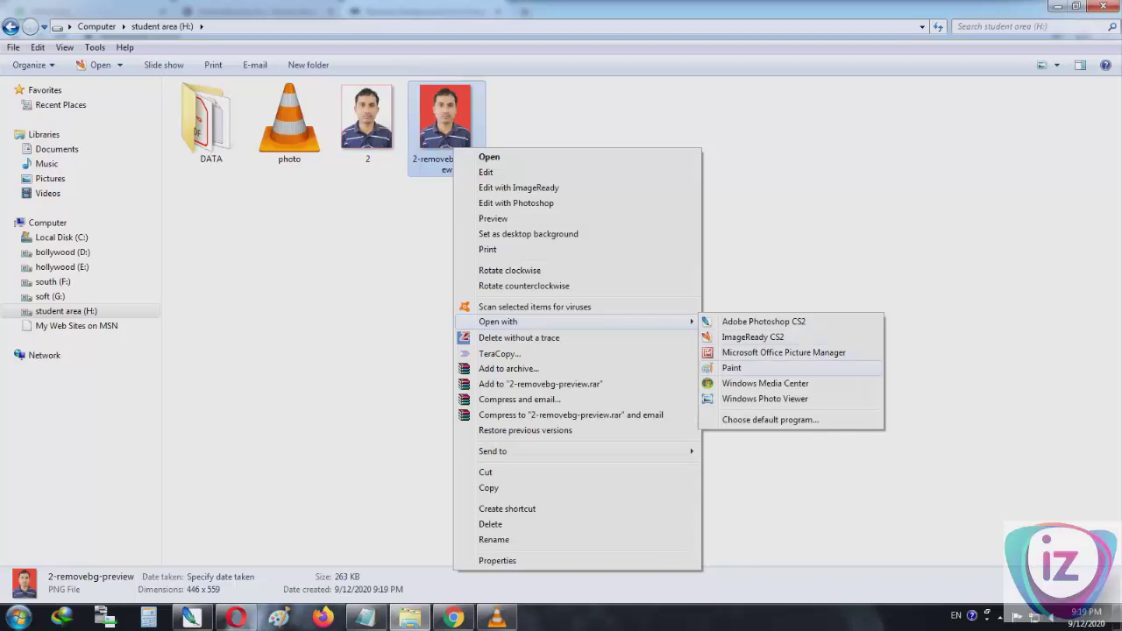
{"action": "left_click", "coordinate": [731, 367]}
{"action": "key", "text": "F12"}
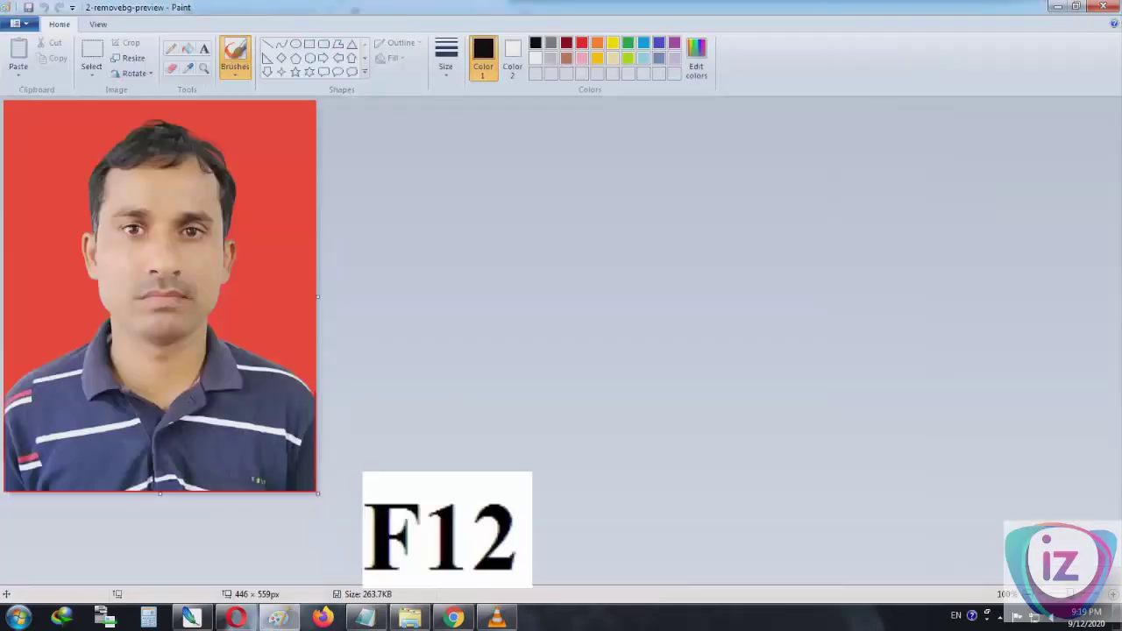
- Save the red-background photo from Paint as a JPEG named ty
{"action": "left_click", "coordinate": [321, 281]}
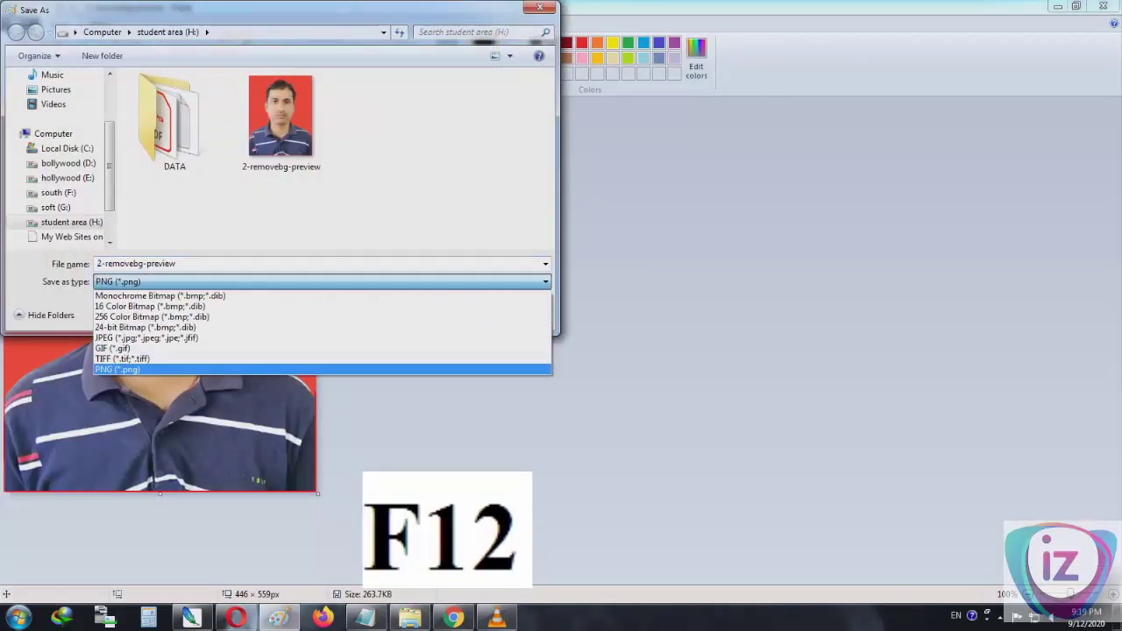
{"action": "left_click", "coordinate": [140, 341]}
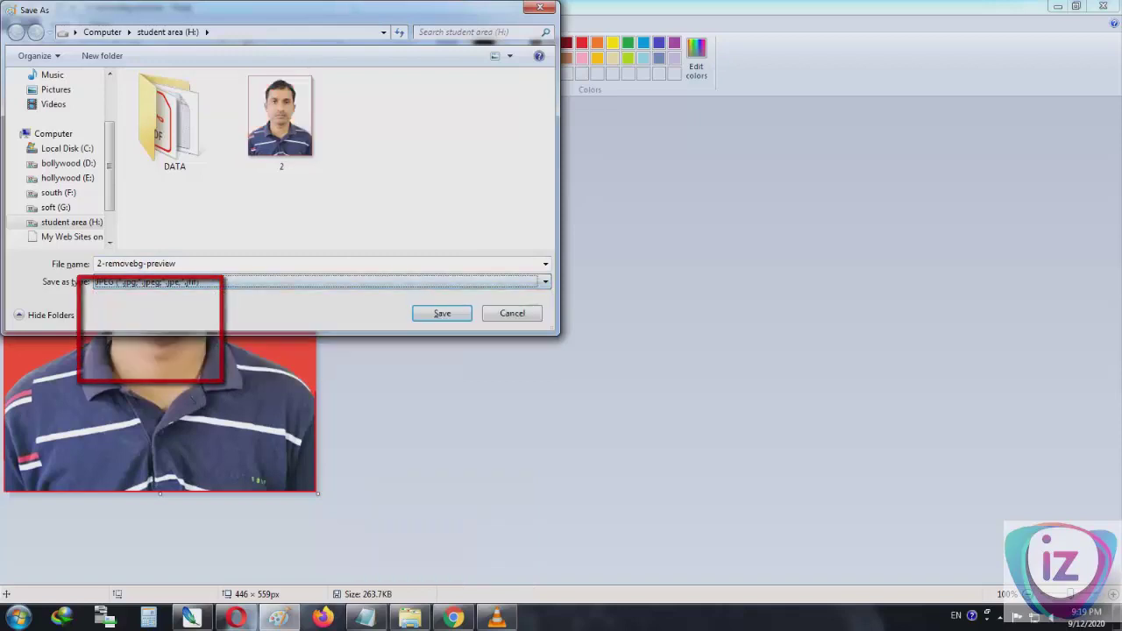
{"action": "key", "text": "shift+Tab"}
{"action": "type", "text": "t"}
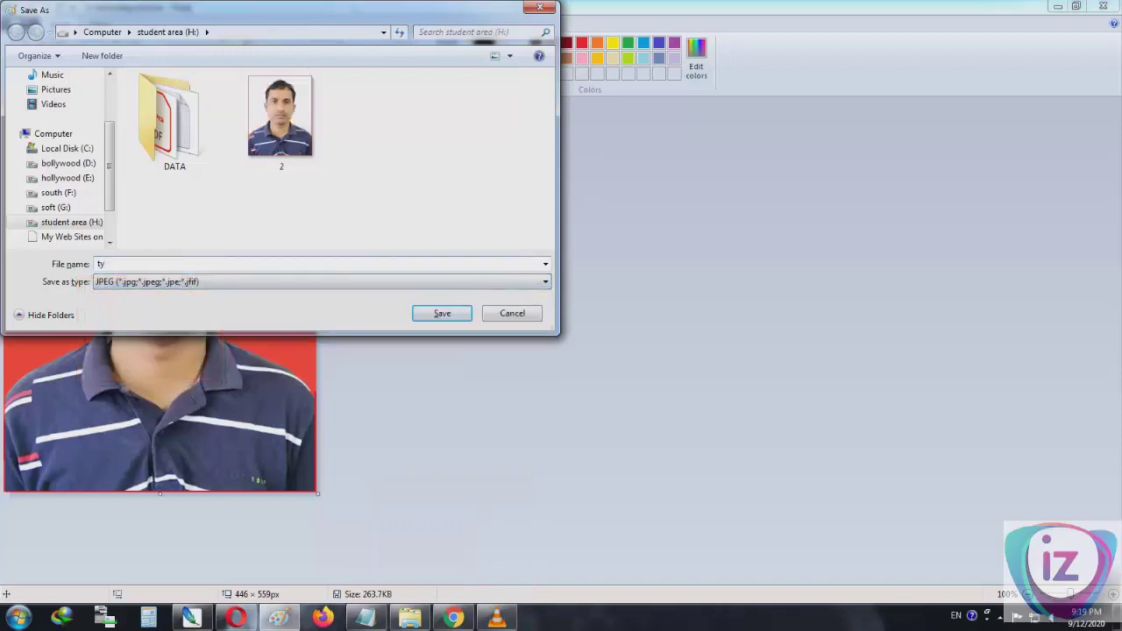
{"action": "key", "text": "Return"}
{"action": "key", "text": "Return"}
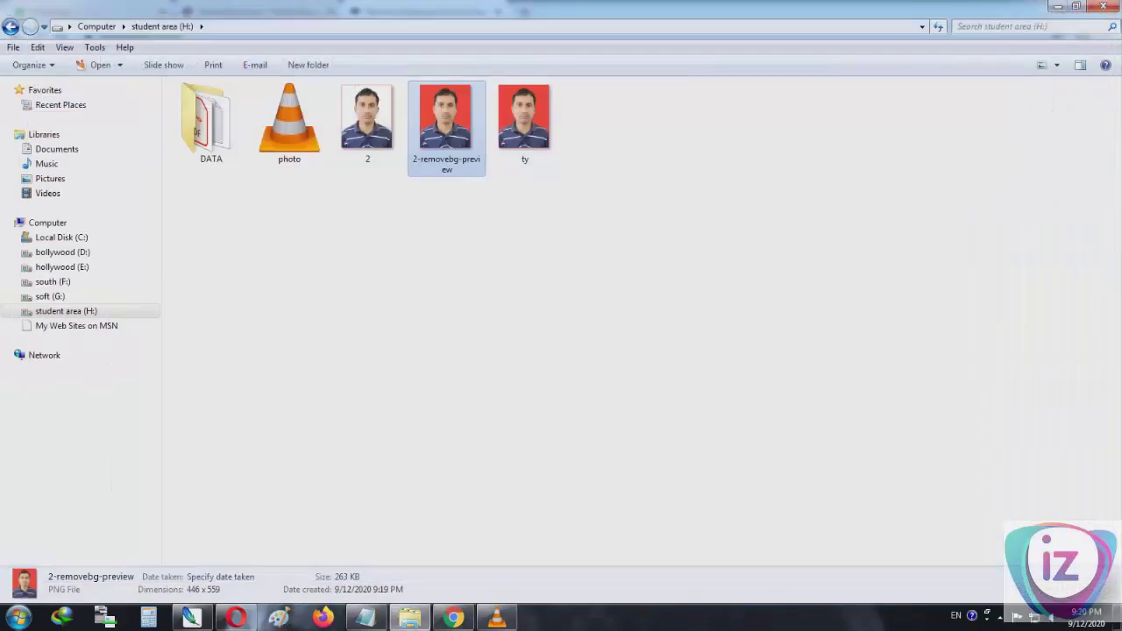
- Open ty.jpg in Adobe Photoshop CS2
{"action": "left_click", "coordinate": [524, 118]}
{"action": "right_click", "coordinate": [536, 140]}
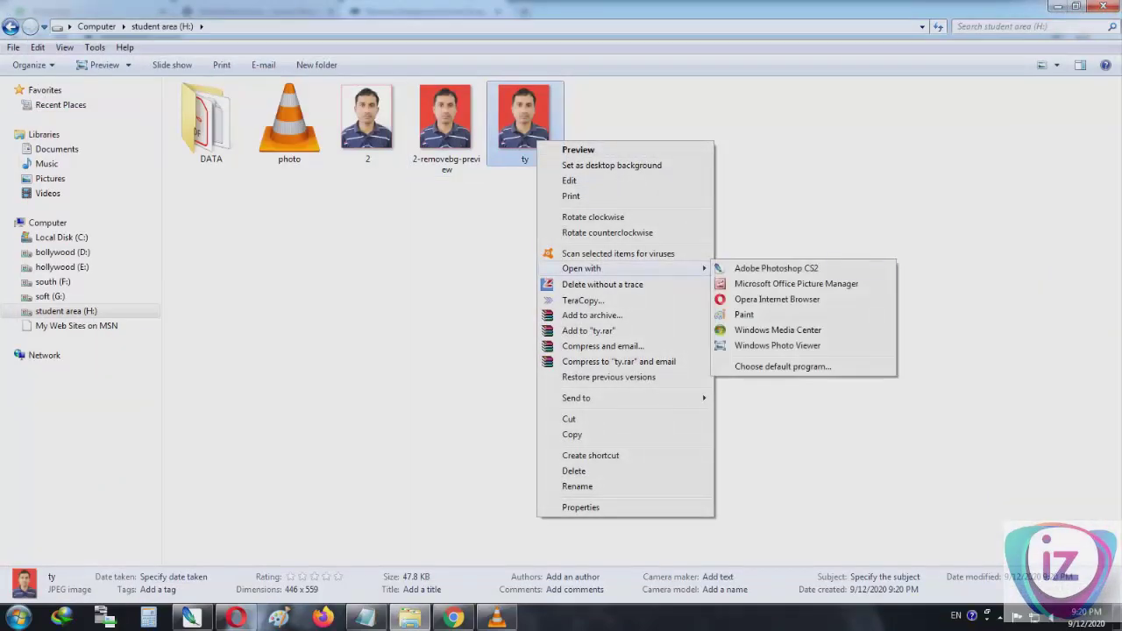
{"action": "left_click", "coordinate": [772, 268]}
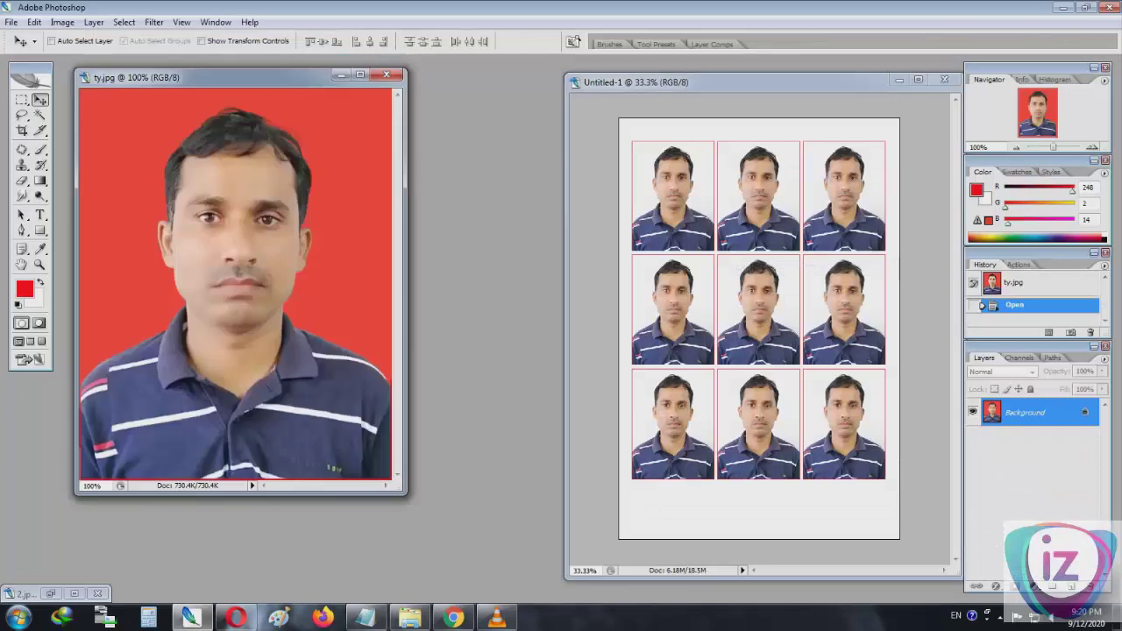
- Delete all the old white-background photo layers from the Untitled-1 print sheet
{"action": "key", "text": "ctrl+Tab"}
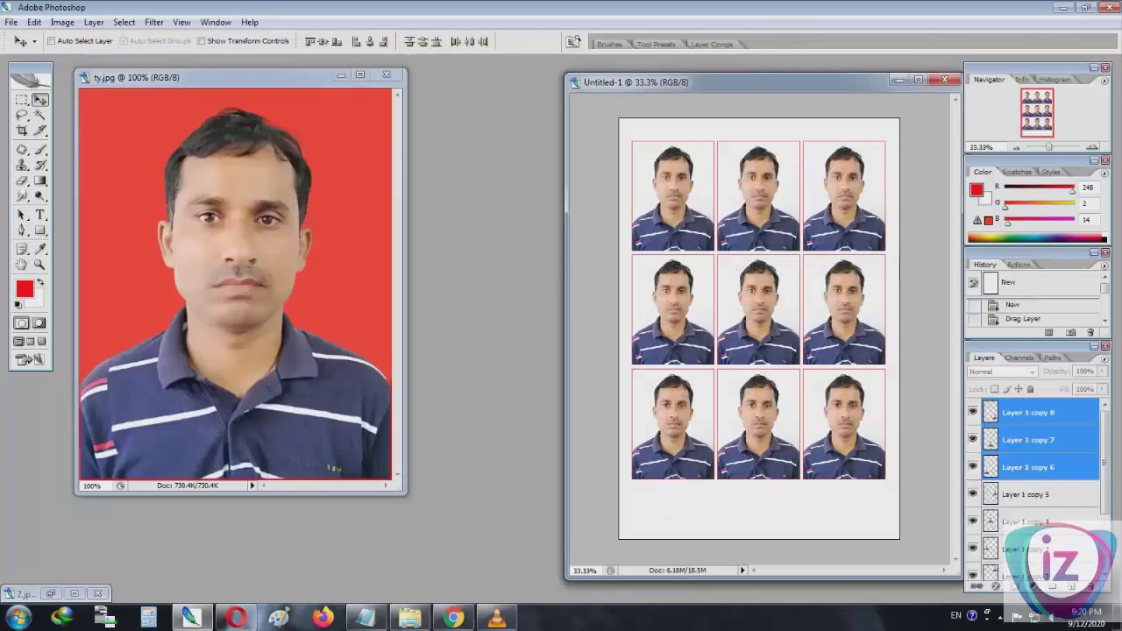
{"action": "key", "text": "Delete"}
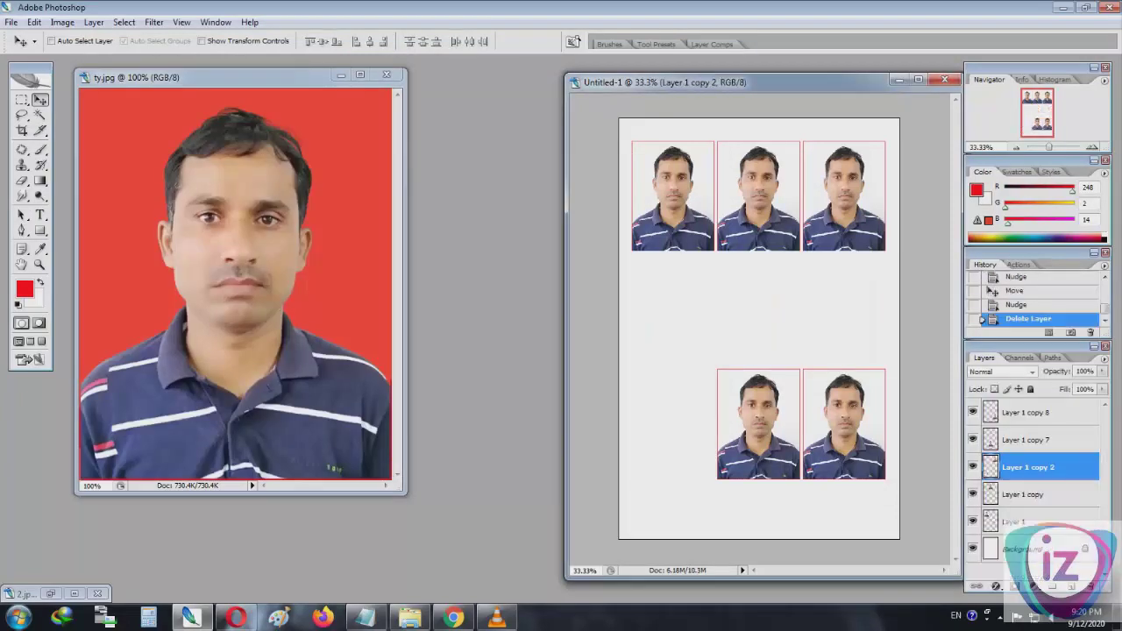
{"action": "key", "text": "Delete"}
{"action": "key", "text": "Delete"}
{"action": "key", "text": "Delete"}
{"action": "key", "text": "Delete"}
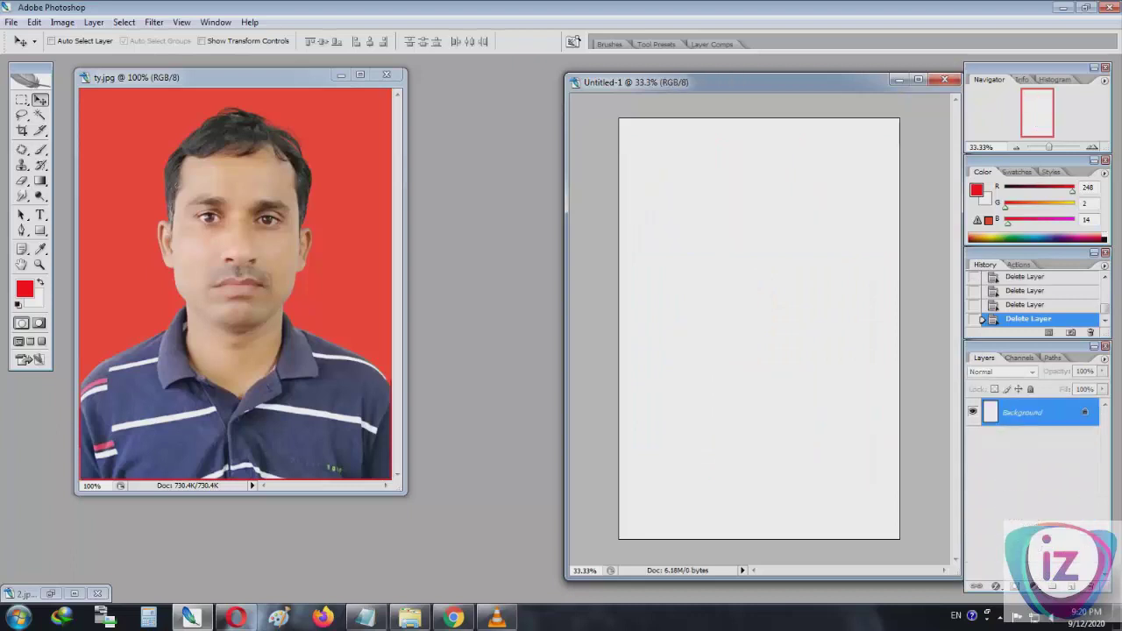
{"action": "key", "text": "ctrl+Tab"}
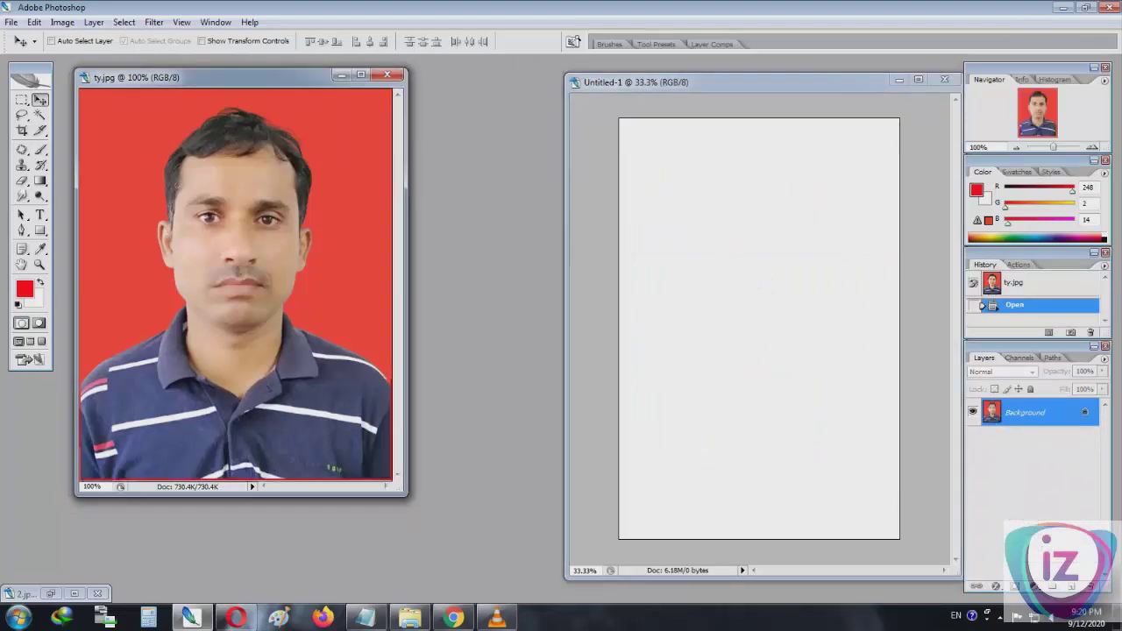
- Place ty.jpg on the sheet at 3 × 4 cm in the top-left and copy it across
{"action": "left_click_drag", "start_coordinate": [406, 494], "coordinate": [430, 523]}
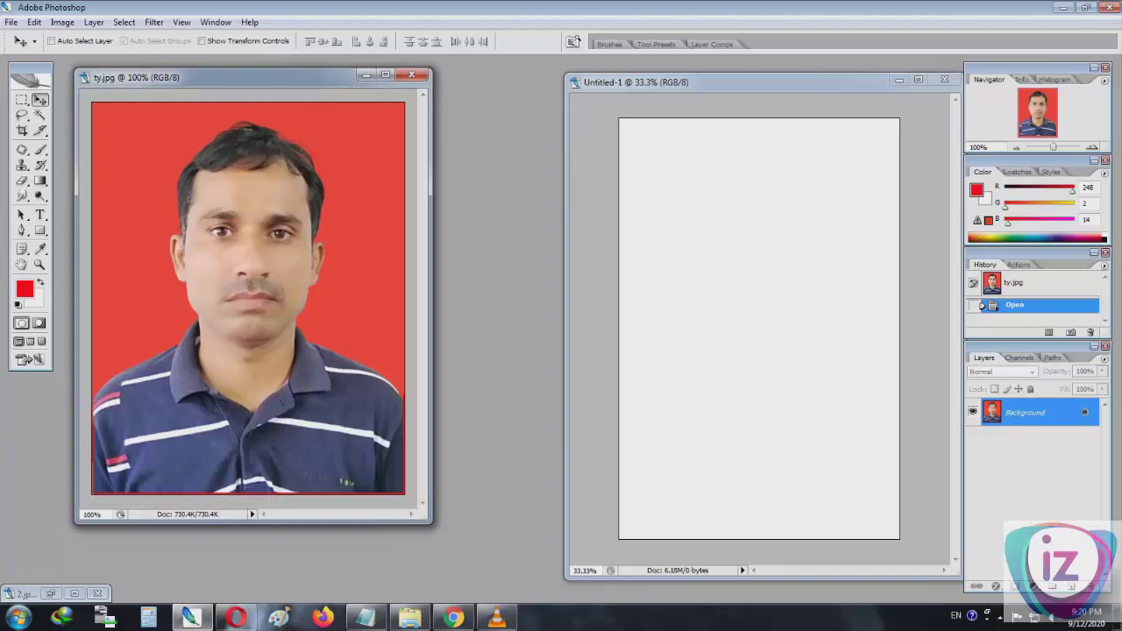
{"action": "left_click_drag", "start_coordinate": [248, 298], "coordinate": [688, 316]}
{"action": "key", "text": "ctrl+t"}
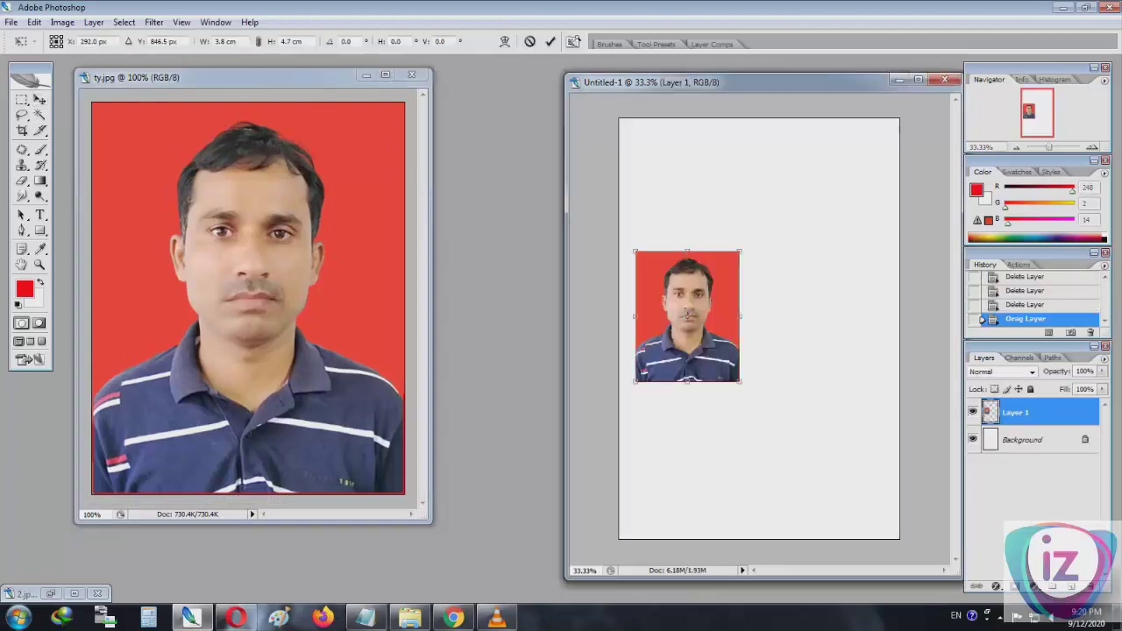
{"action": "type", "text": "3 cm"}
{"action": "key", "text": "Tab"}
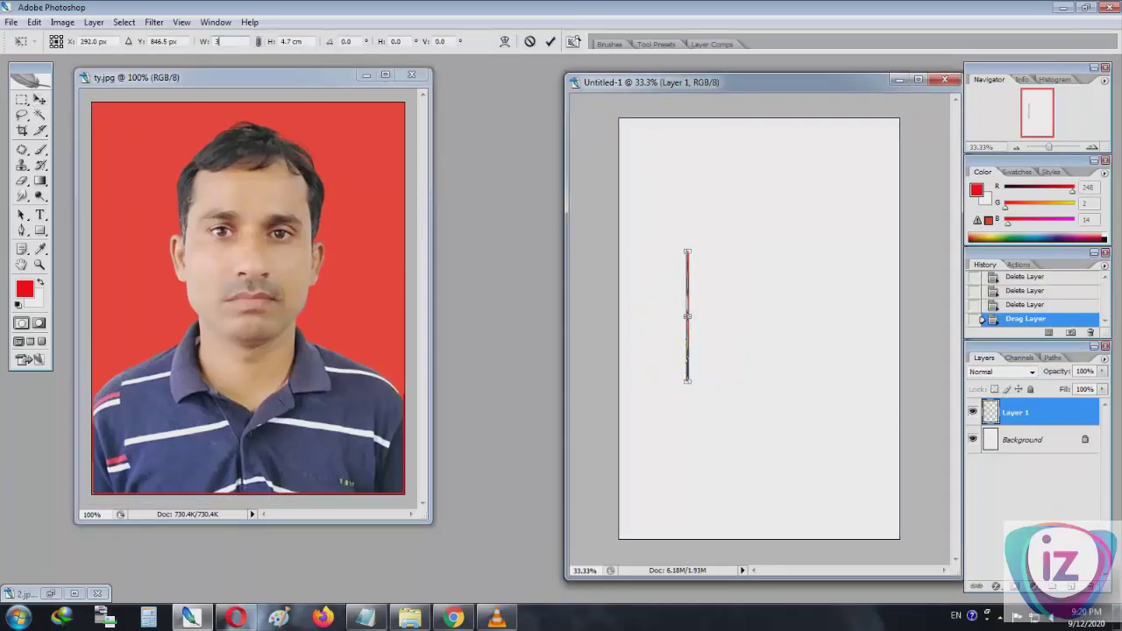
{"action": "type", "text": "4 c"}
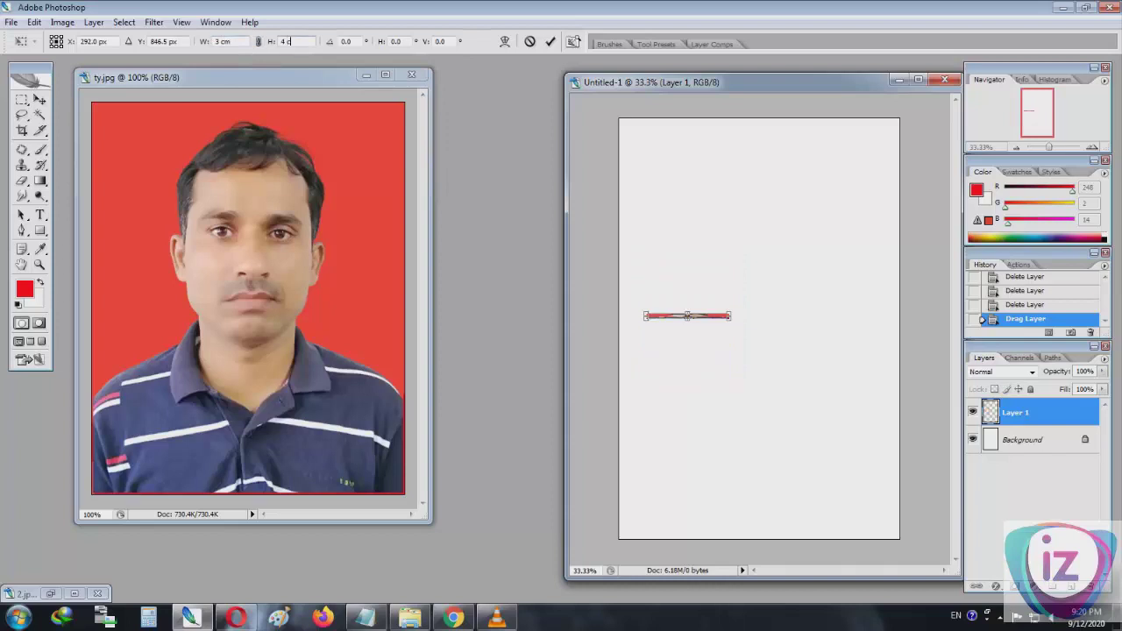
{"action": "type", "text": "m"}
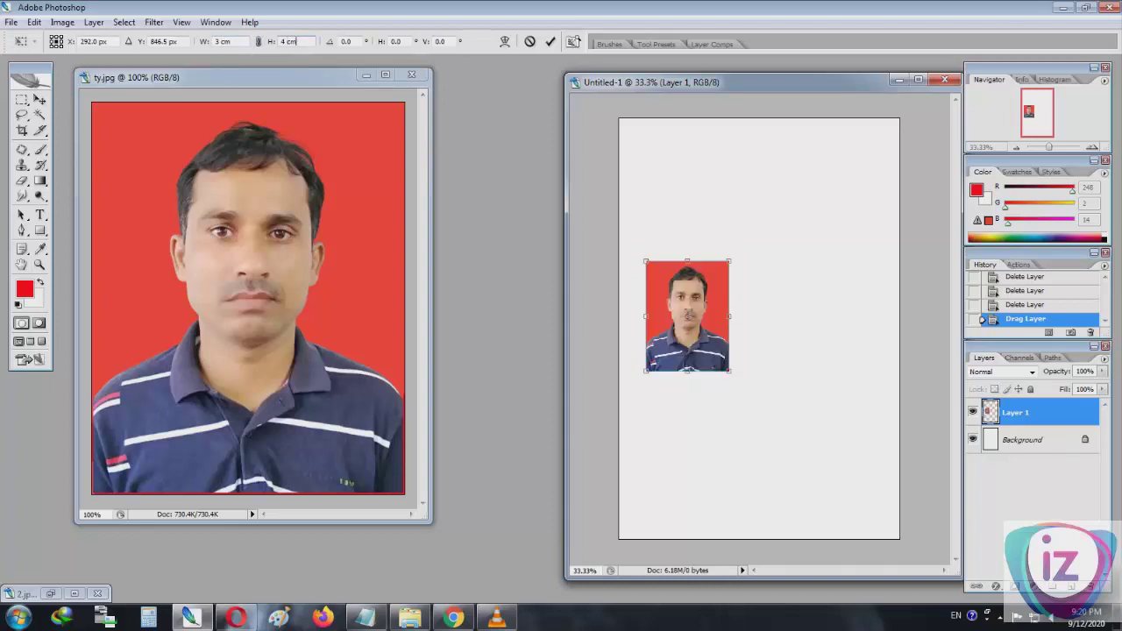
{"action": "mouse_move", "coordinate": [687, 315]}
{"action": "left_mouse_down"}
{"action": "mouse_move", "coordinate": [682, 196]}
{"action": "mouse_move", "coordinate": [838, 196]}
{"action": "left_mouse_up"}
{"action": "key", "text": "Return"}
{"action": "key", "text": "shift+Right"}
{"action": "key", "text": "shift+Right"}
{"action": "key", "text": "shift+Right"}
- Nudge the three top-row photos into place along the sheet's top-left edge
{"action": "key", "text": "shift+Right"}
{"action": "key", "text": "shift+Right"}
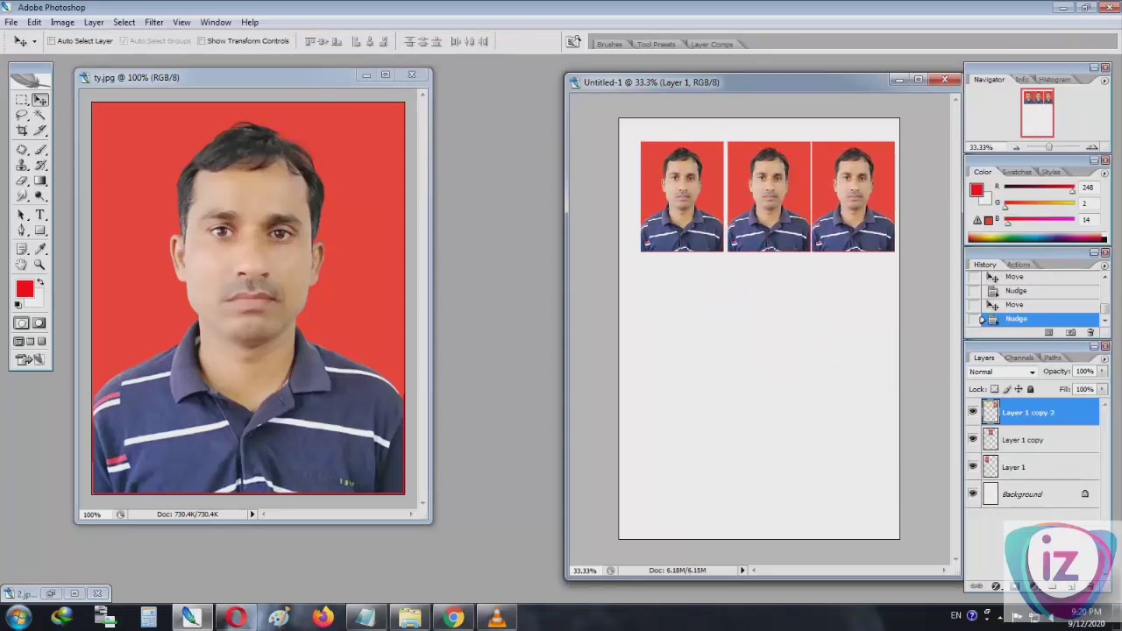
{"action": "key", "text": "shift+Right"}
{"action": "key", "text": "ctrl+alt+a"}
{"action": "key", "text": "shift+Left"}
{"action": "key", "text": "shift+Left"}
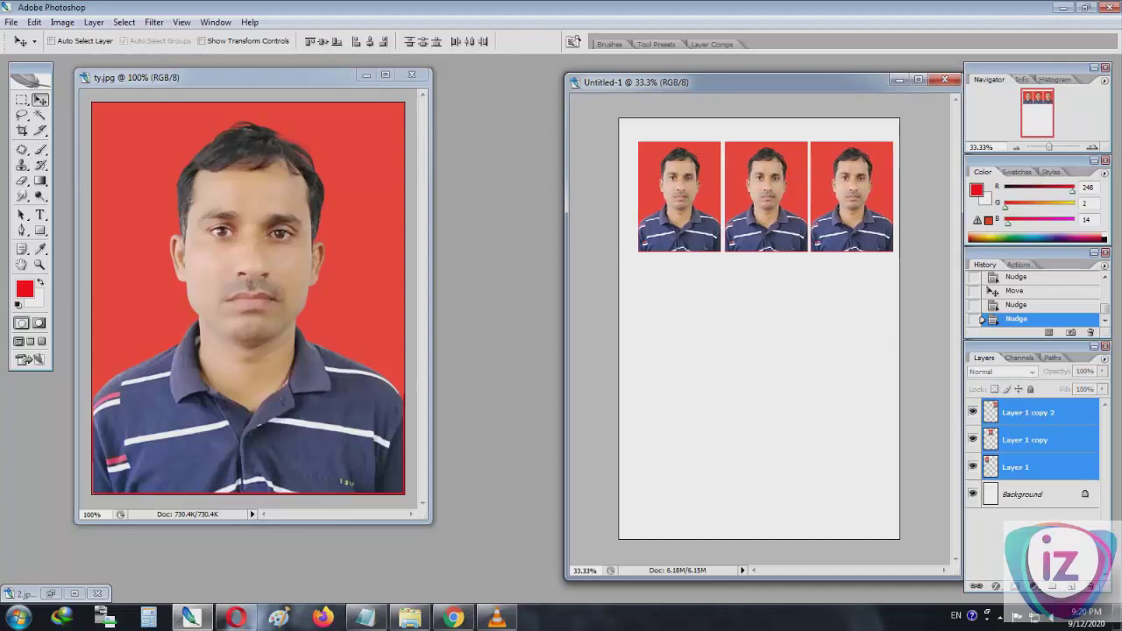
{"action": "key", "text": "shift+Left"}
{"action": "key", "text": "shift+Up"}
{"action": "key", "text": "Up"}
{"action": "key", "text": "Up"}
{"action": "key", "text": "Up"}
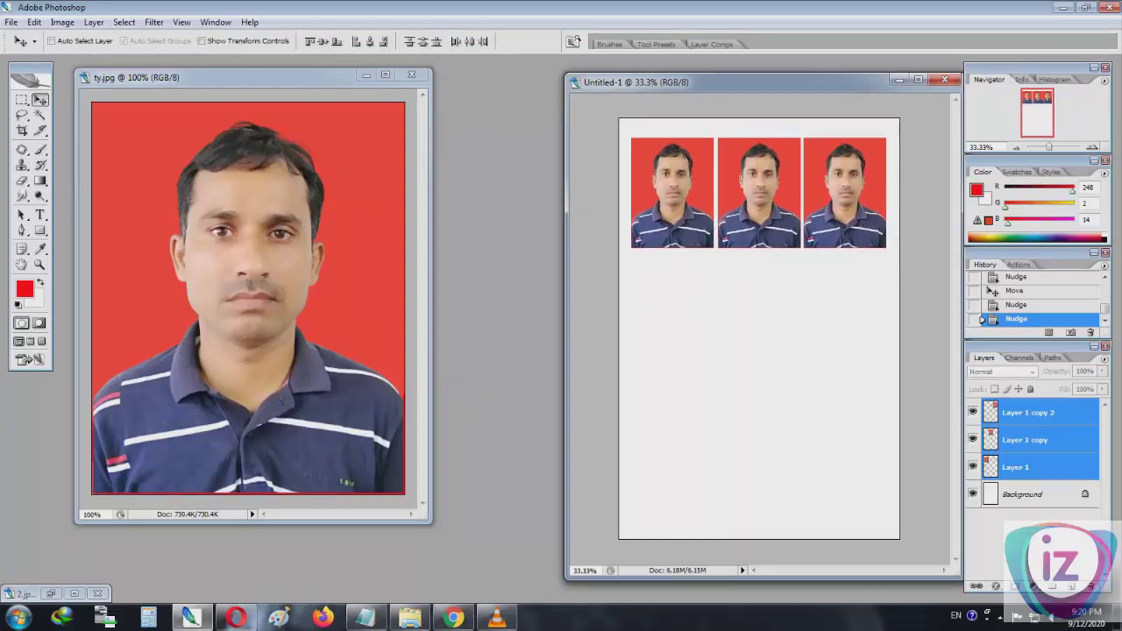
- Copy the row twice downward into a 3×3 grid and open Print
{"action": "left_click_drag", "start_coordinate": [758, 193], "coordinate": [758, 303]}
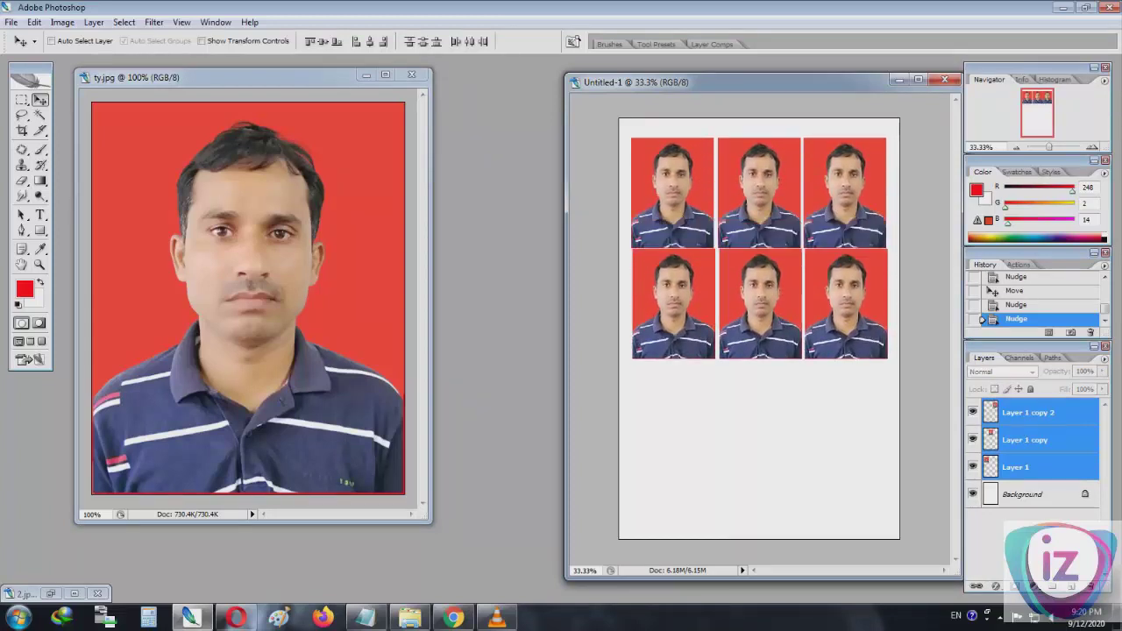
{"action": "key", "text": "Down"}
{"action": "key", "text": "Down"}
{"action": "key", "text": "Down"}
{"action": "key", "text": "Down"}
{"action": "key", "text": "Down"}
{"action": "key", "text": "Down"}
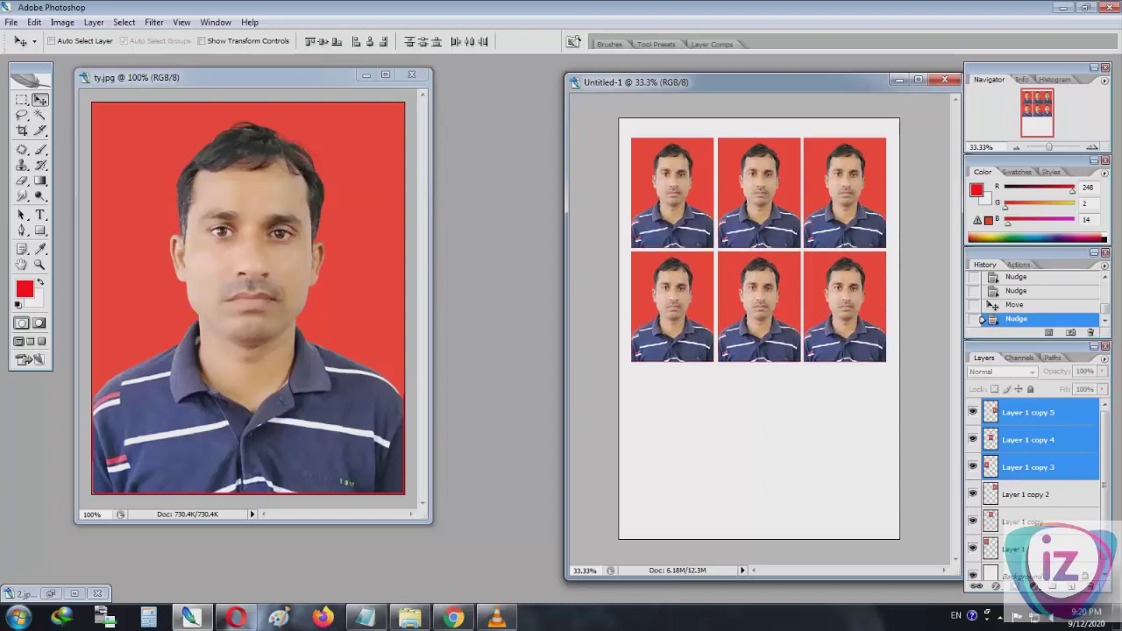
{"action": "left_click_drag", "start_coordinate": [759, 303], "coordinate": [758, 421]}
{"action": "key", "text": "Down"}
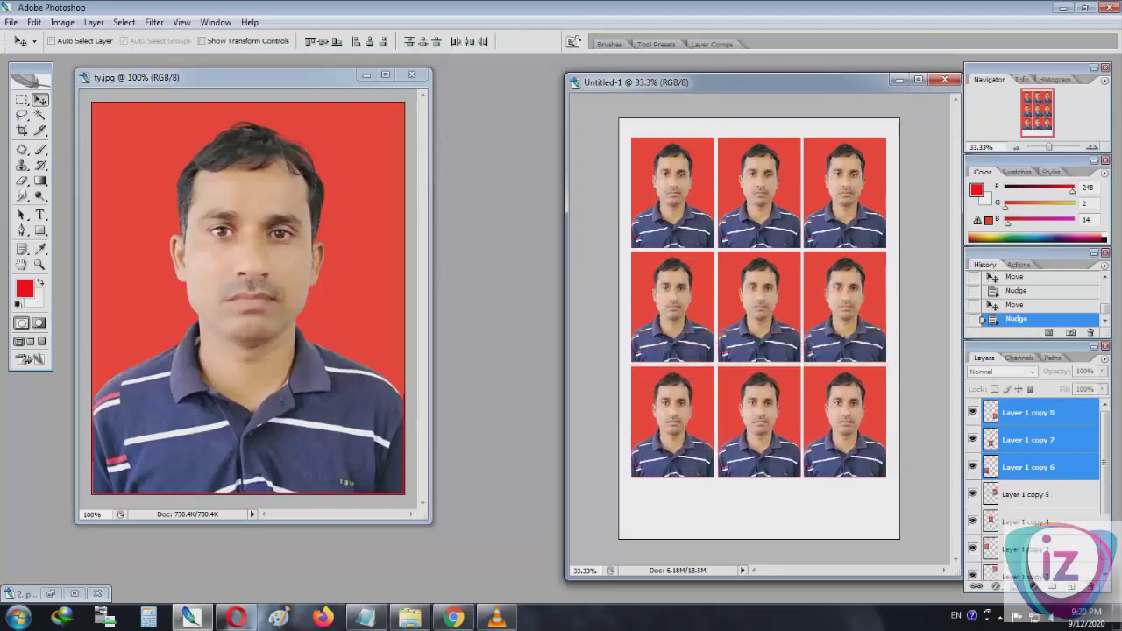
{"action": "key", "text": "ctrl+p"}
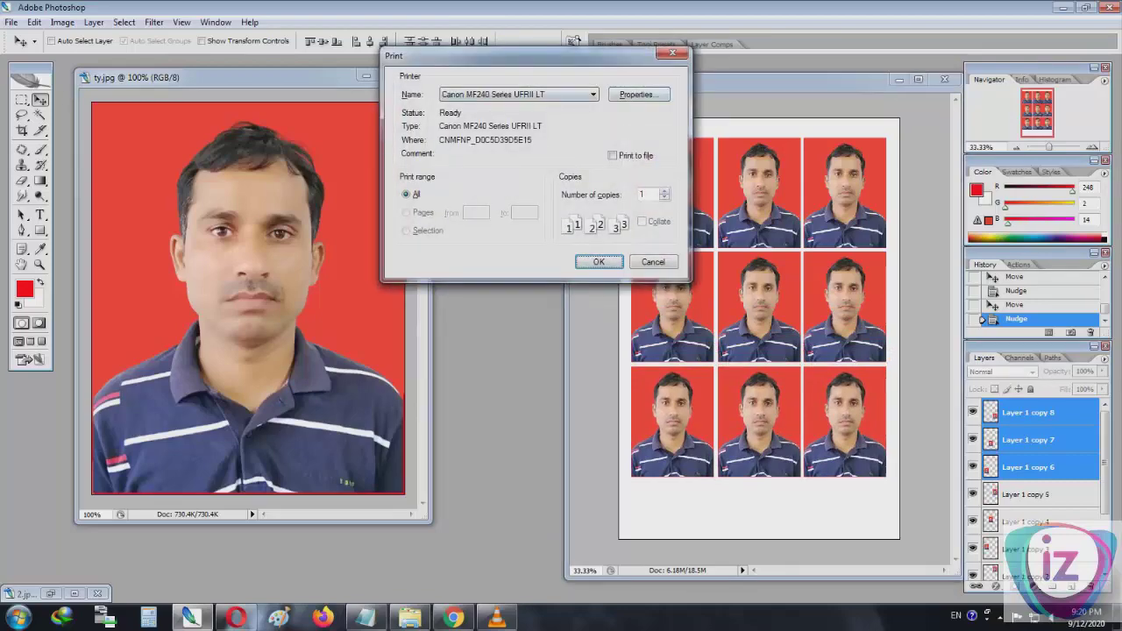